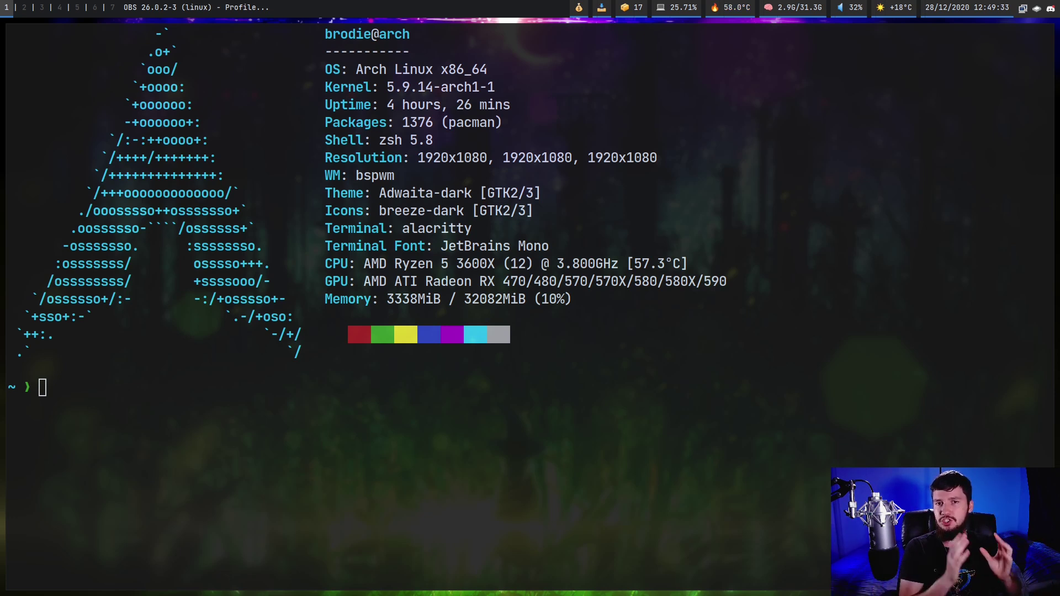
- Enter the sample text "hello world" at the terminal prompt and erase it again
left_click(397, 399)
type("hello world")
key("BackSpace")
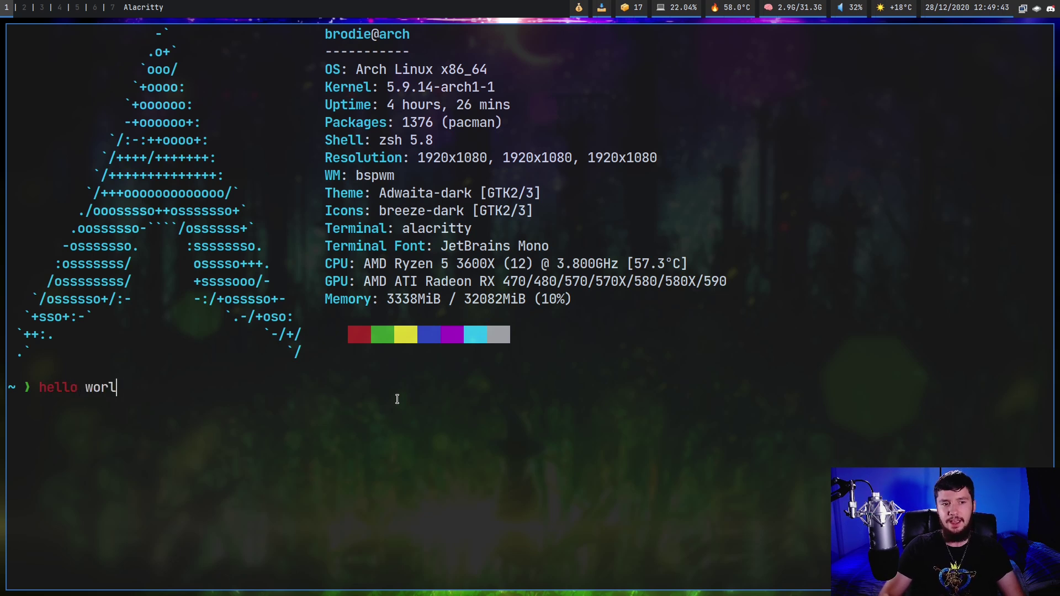
key("ctrl+w")
key("ctrl+w")
- Switch the input method to Mozc and enter ぺこぺこ at the terminal prompt
key("ctrl+space")
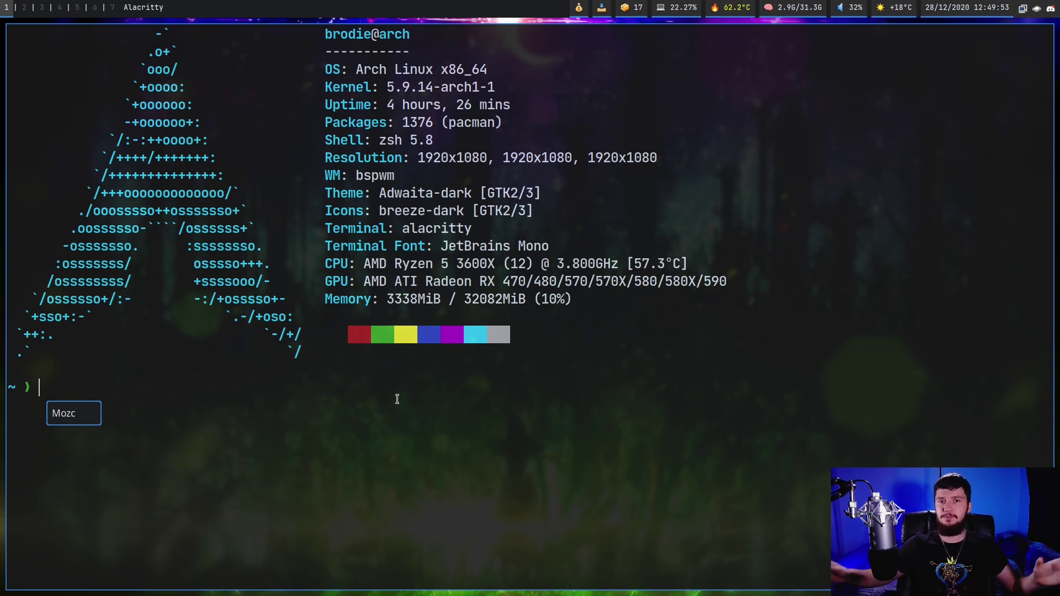
type("pekopeko")
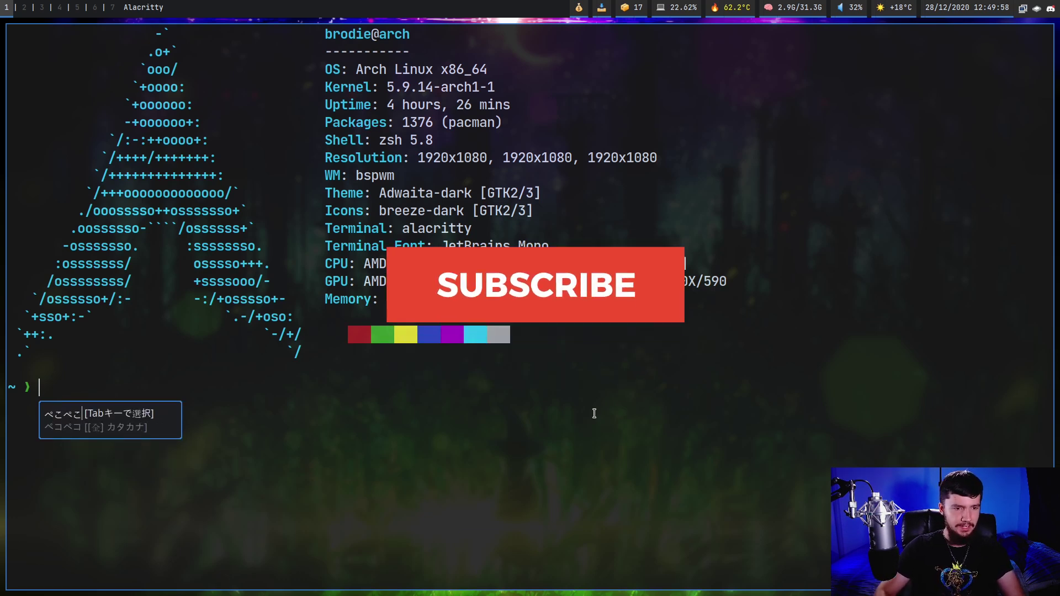
key("Return")
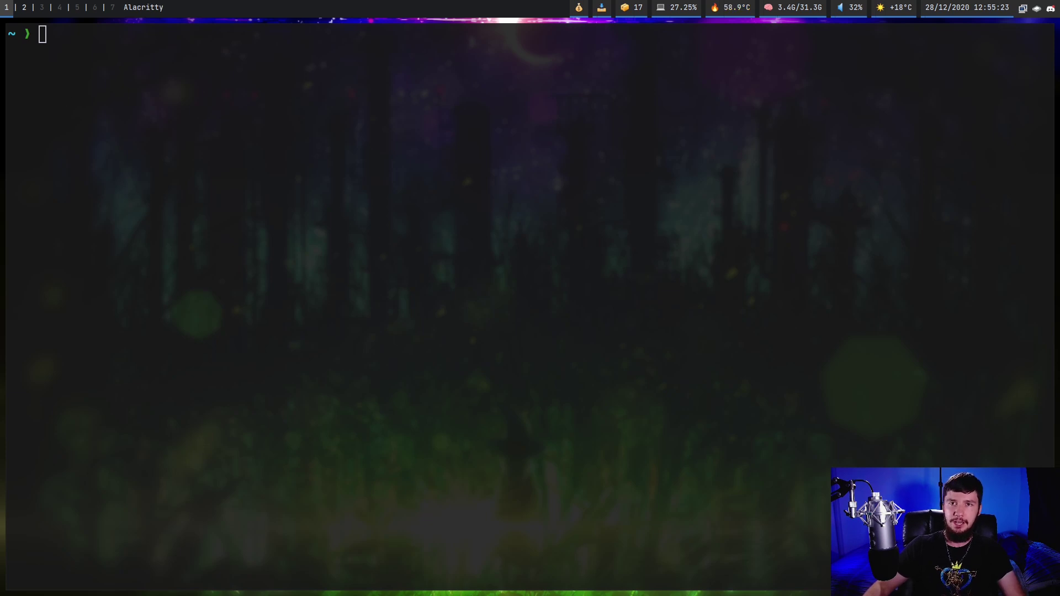
- Switch to the browser workspace and review the recommended Japanese fonts on the ArchWiki Localization/Japanese page
key("super+2")
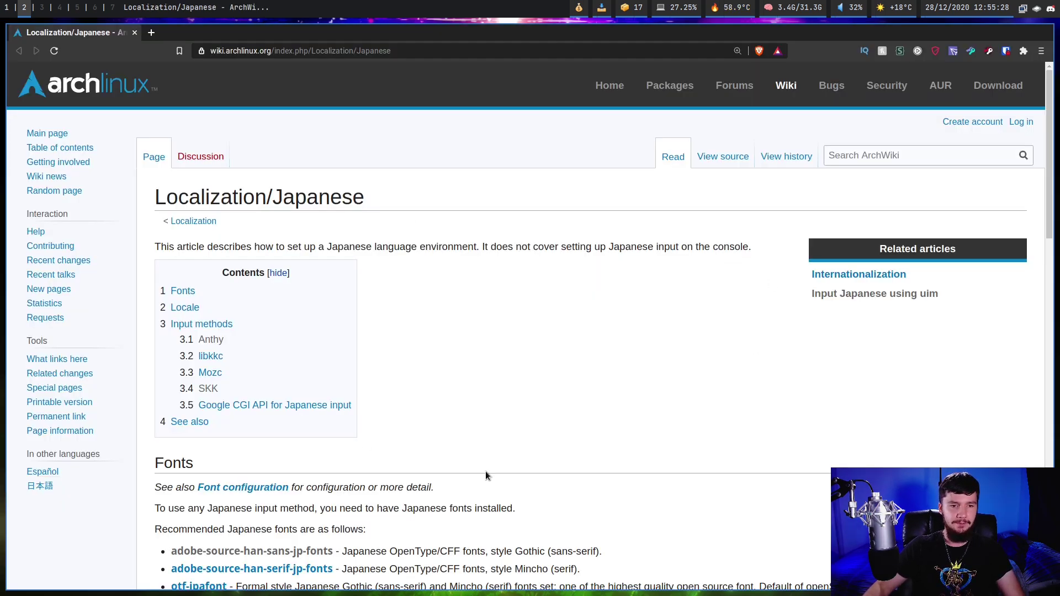
scroll(586, 332, "down", 2)
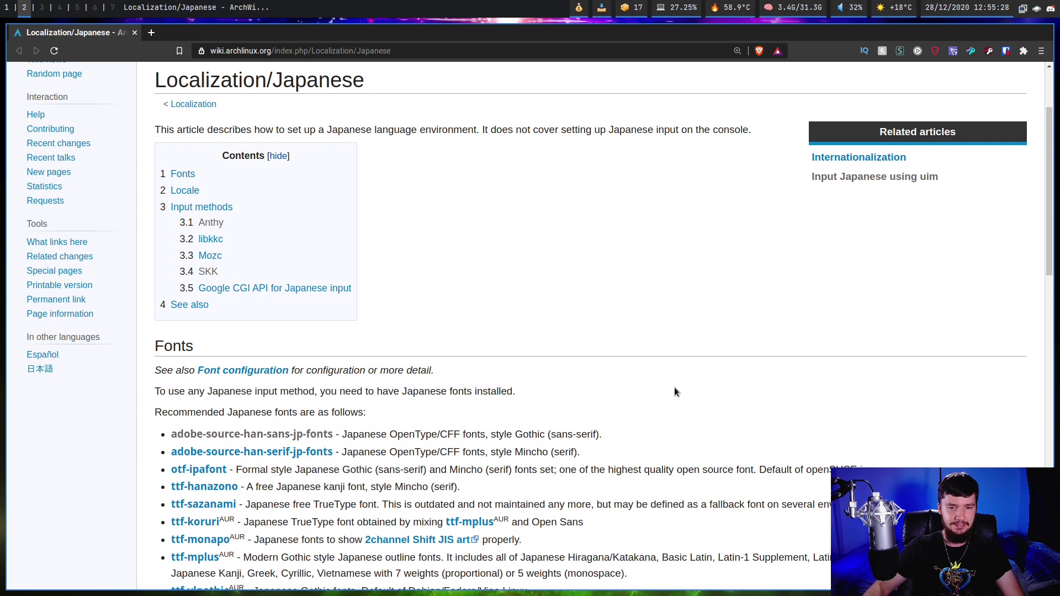
scroll(607, 370, "down", 2)
scroll(596, 394, "up", 1)
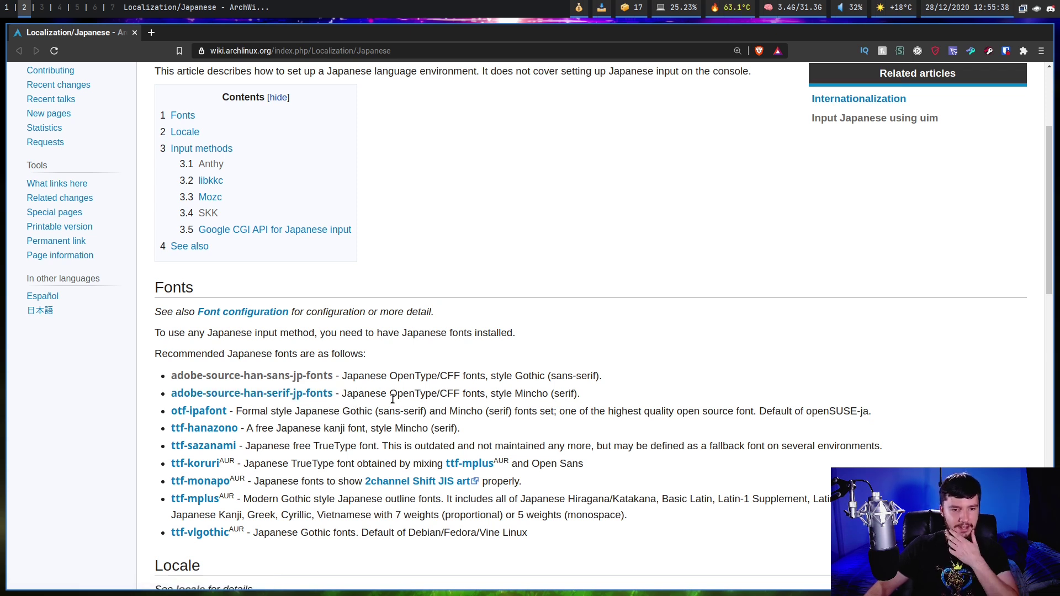
scroll(200, 509, "down", 1)
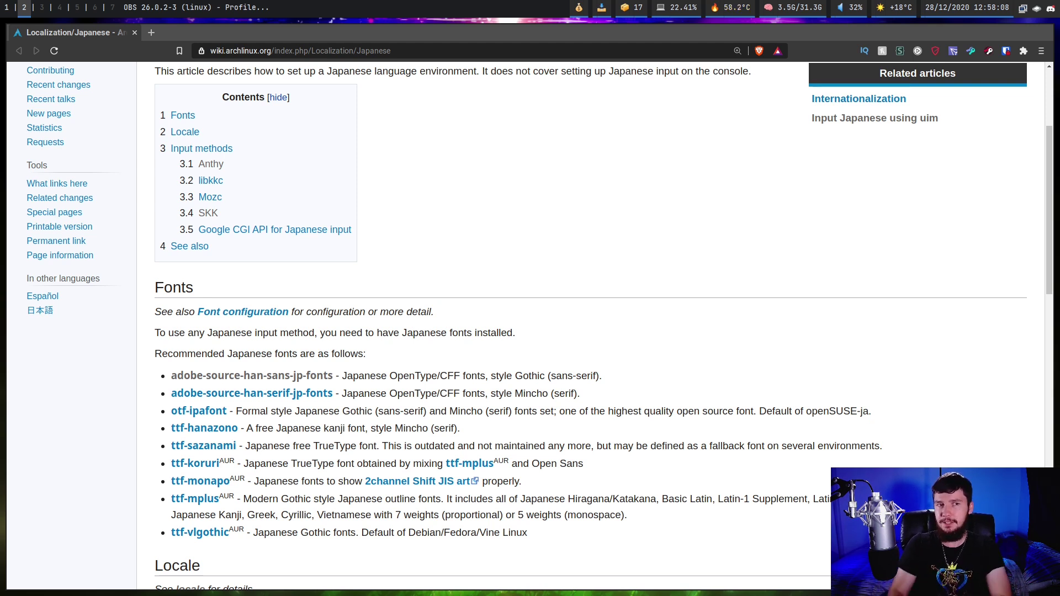
- Switch back to the terminal workspace and install adobe-source-han-sans-jp-fonts with sudo pacman -S, accepting the installation
key("super+1")
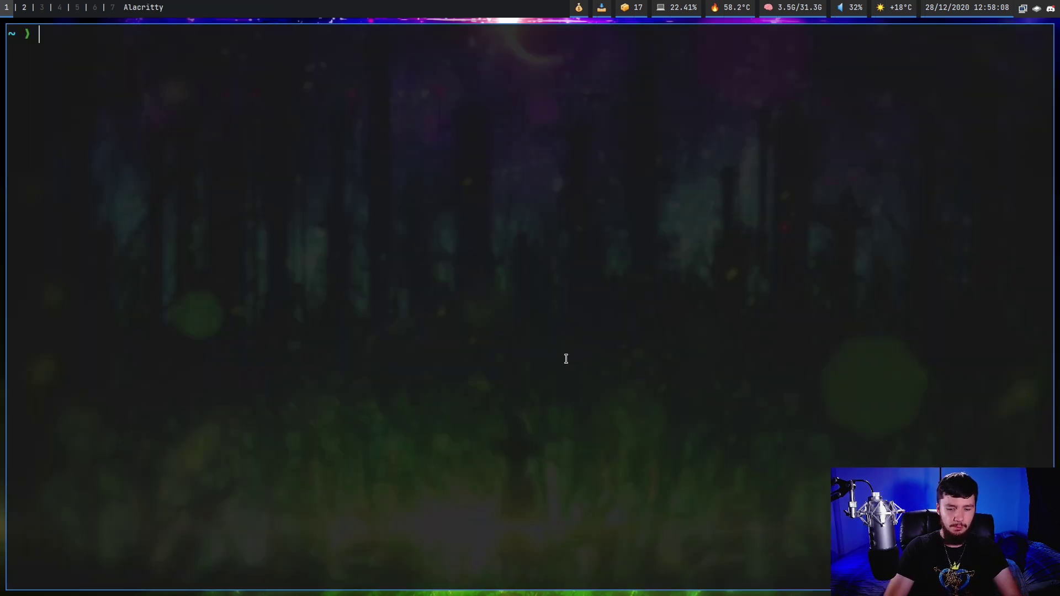
type("sudo ")
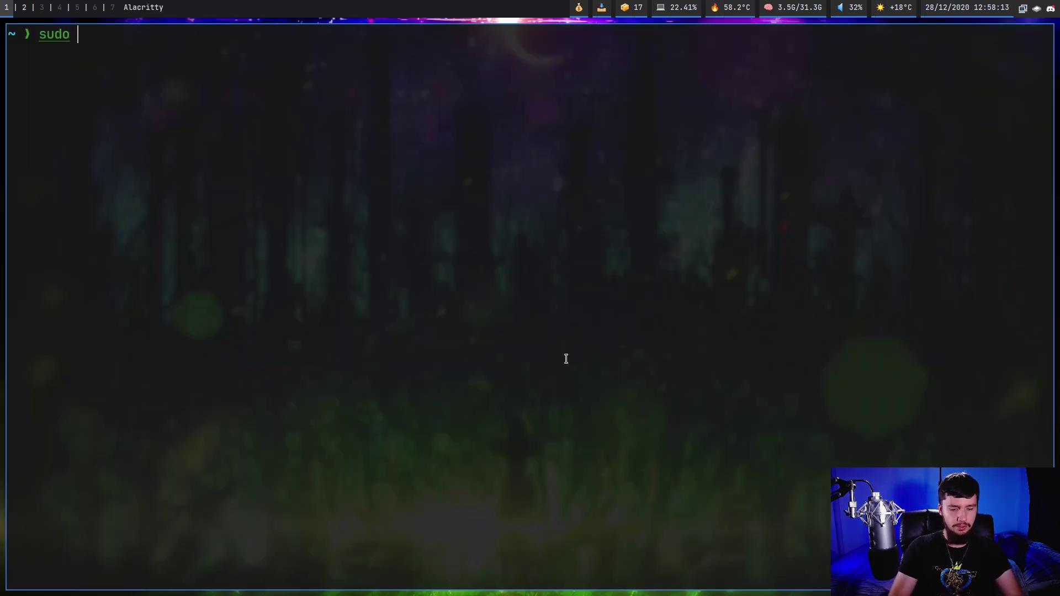
type("pacman -S ad")
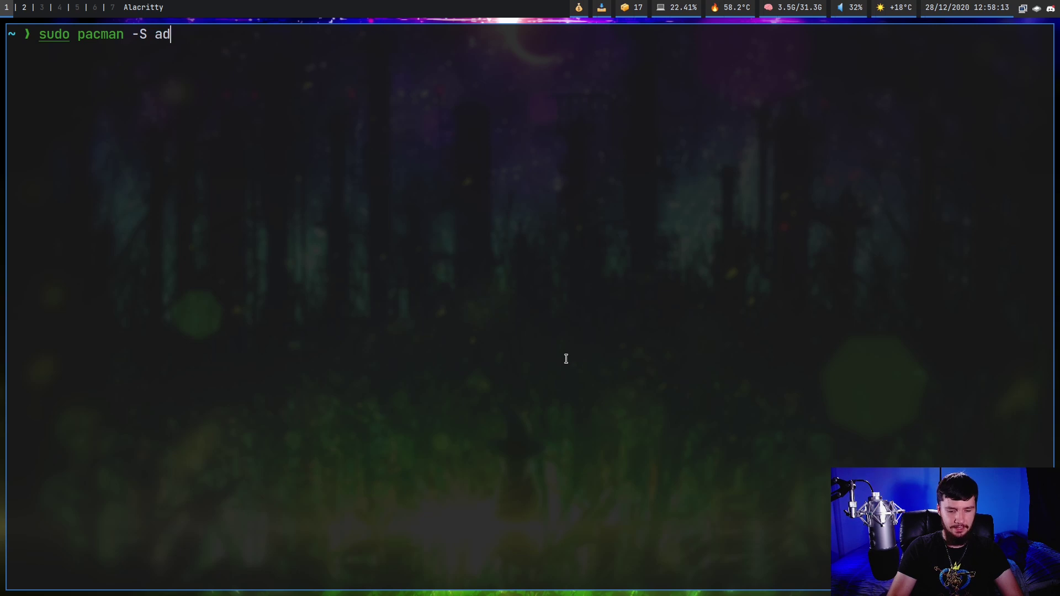
type("obe-source-")
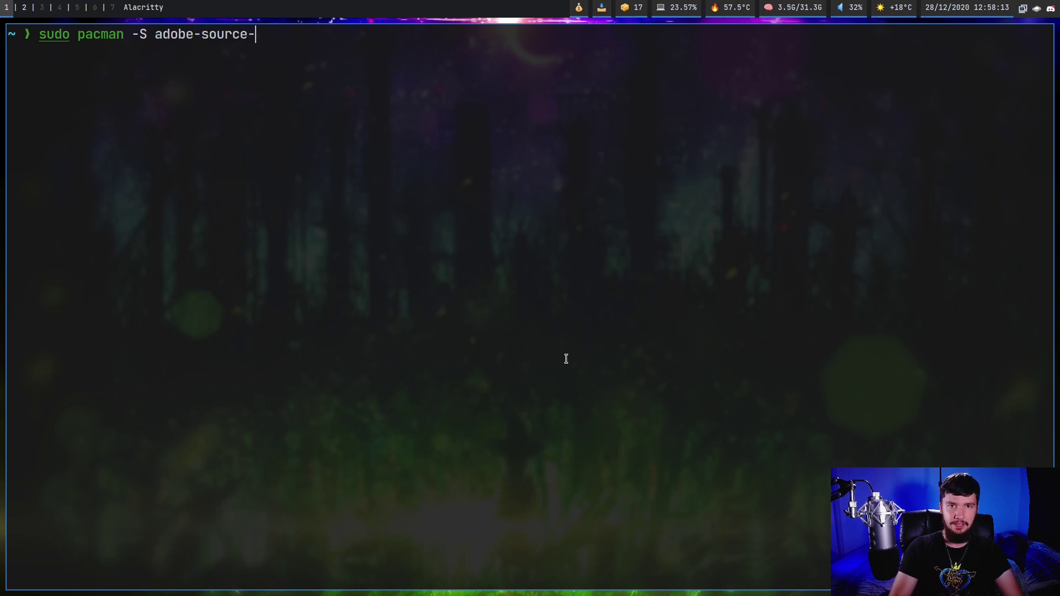
type("han-sans-")
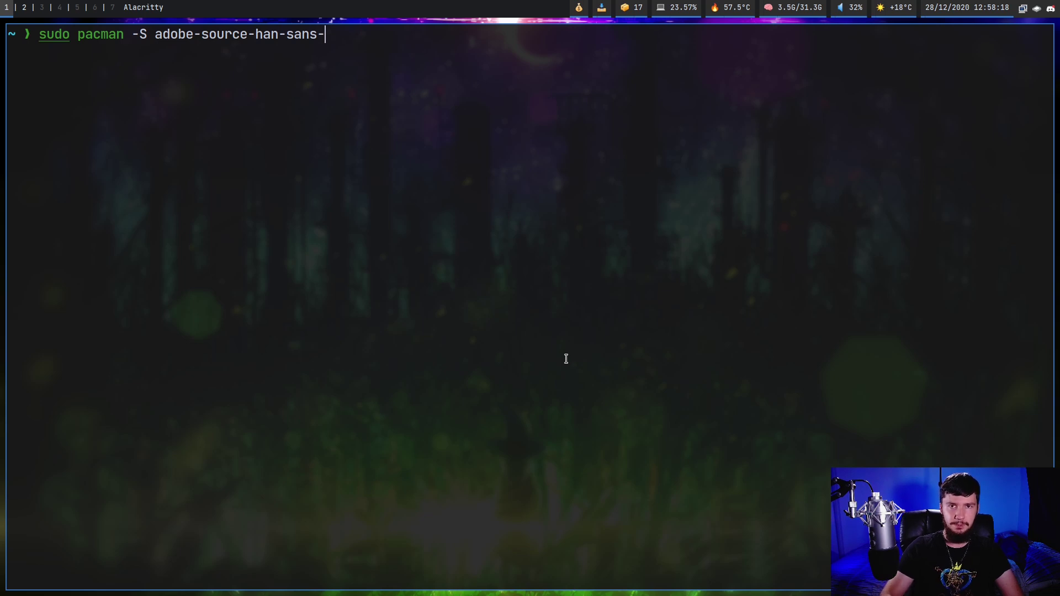
key("Tab")
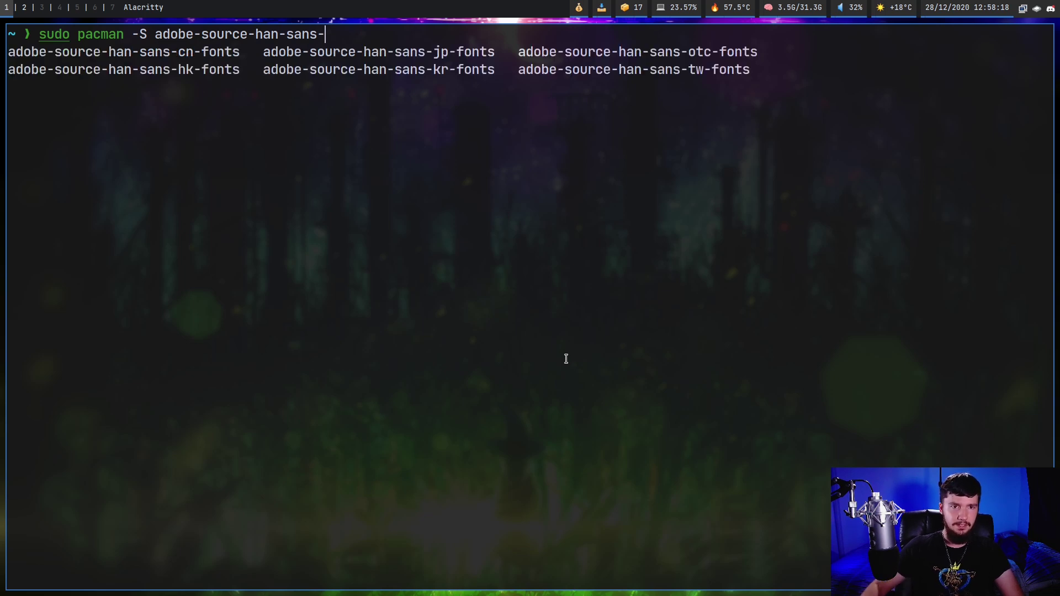
key("Tab")
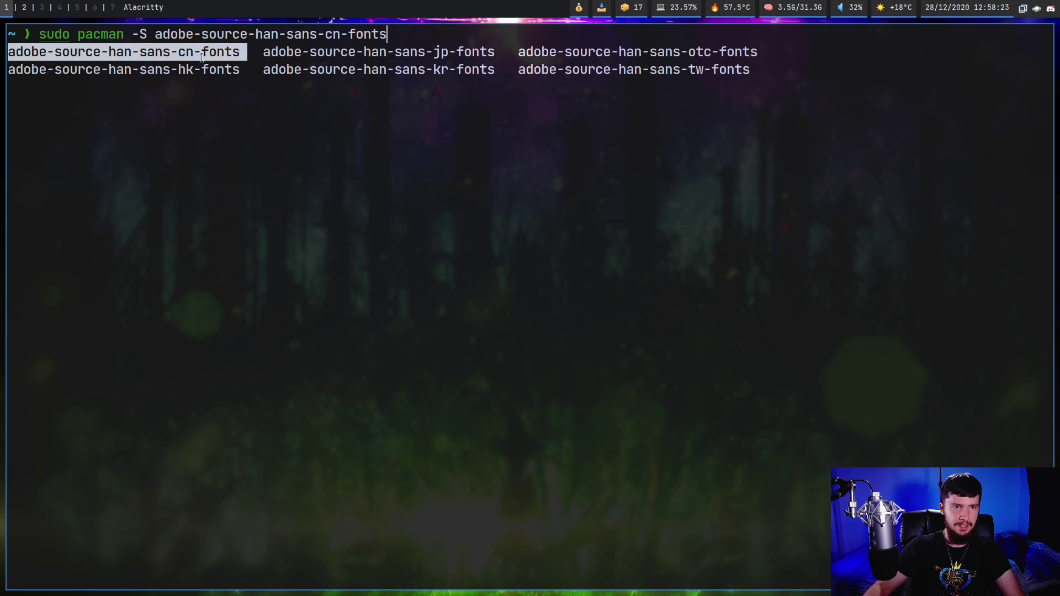
key("Right")
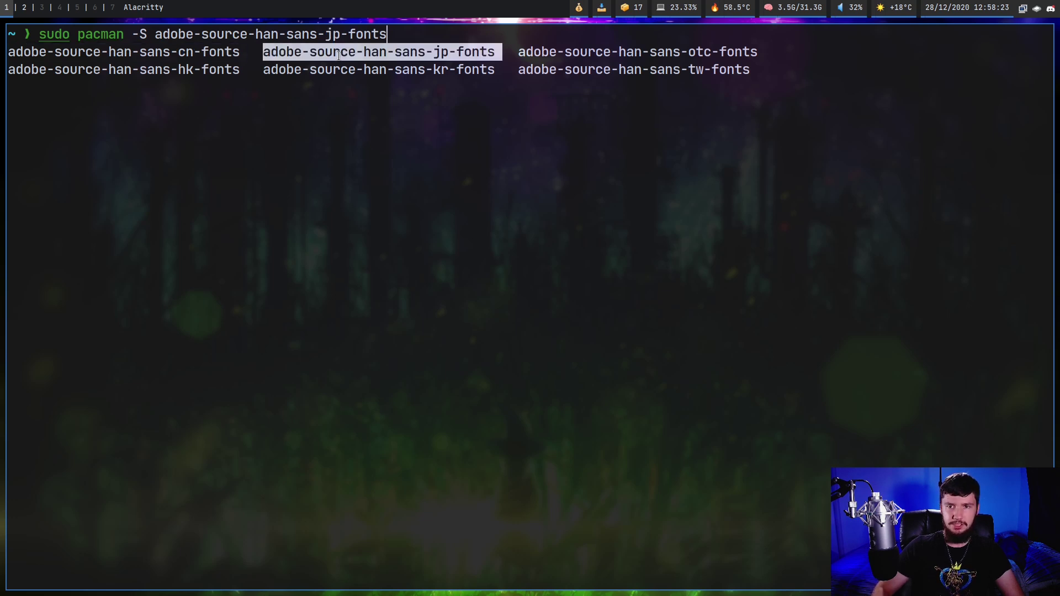
key("Return")
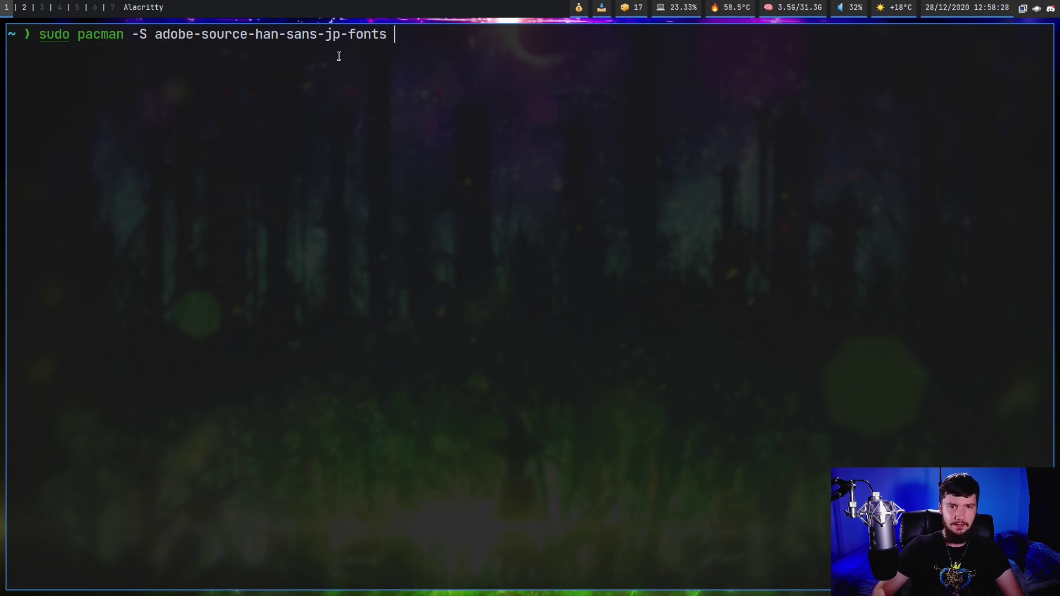
key("Return")
type("y")
key("Return")
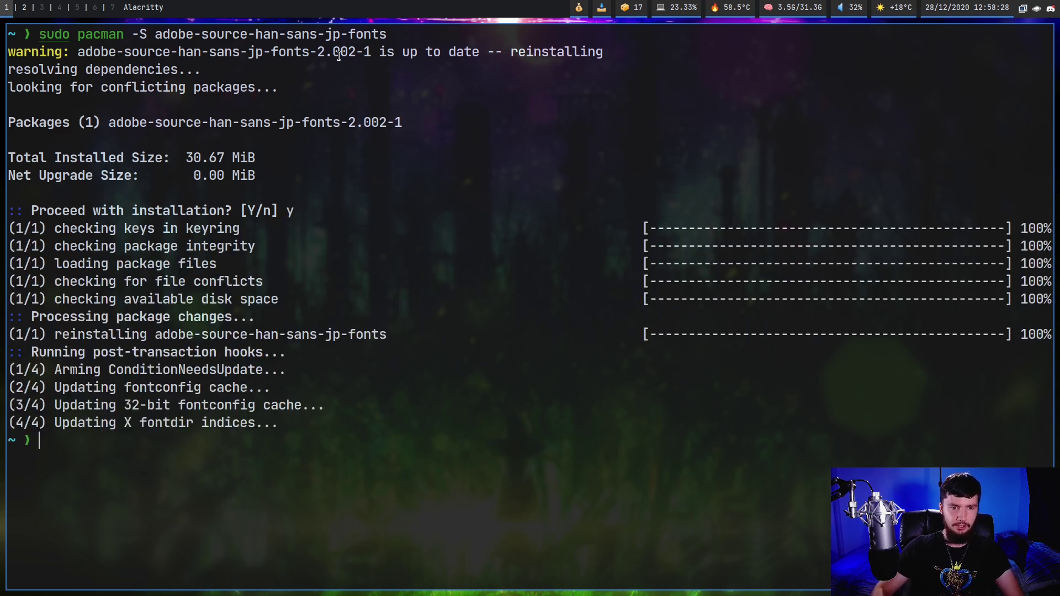
- Reuse the previous pacman command to install adobe-source-han-serif-jp-fonts and accept the installation
key("Up")
key("Left")
key("Left")
key("Left")
key("Left")
key("Left")
key("Left")
key("Left")
key("Left")
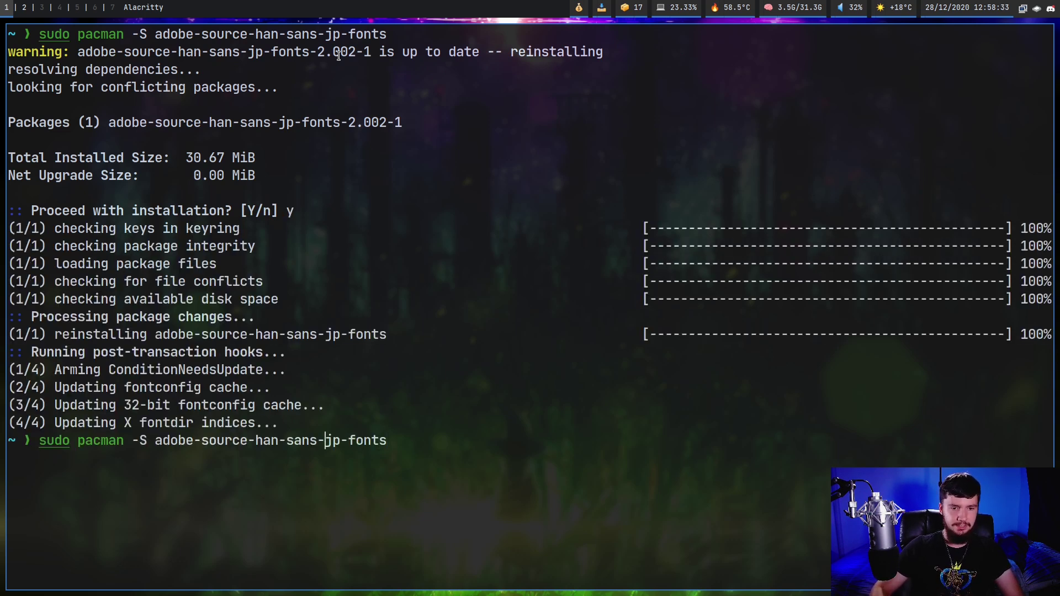
key("BackSpace")
key("BackSpace")
key("BackSpace")
type("erif")
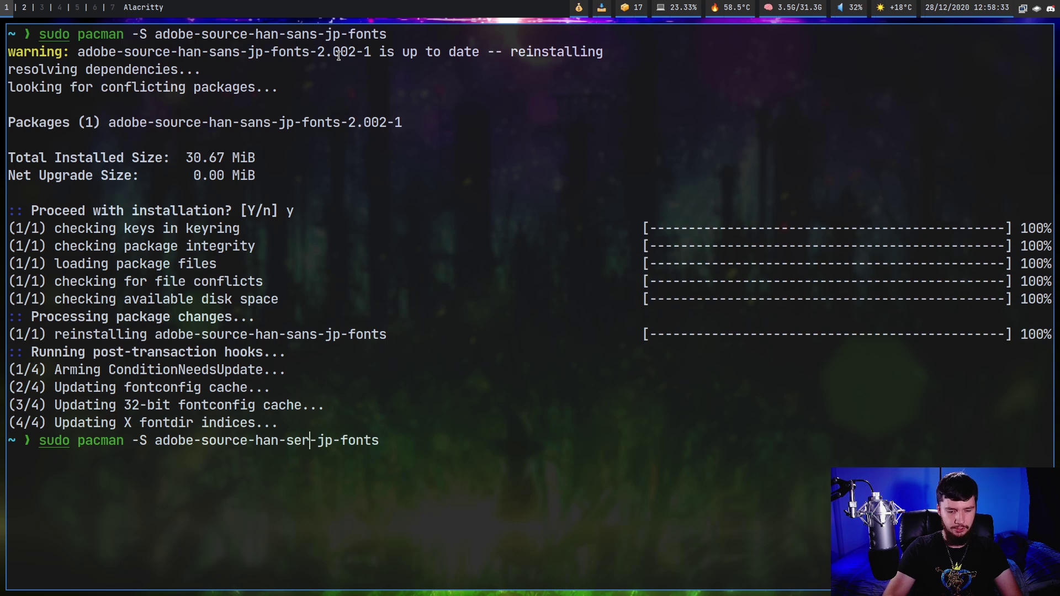
key("Return")
type("y")
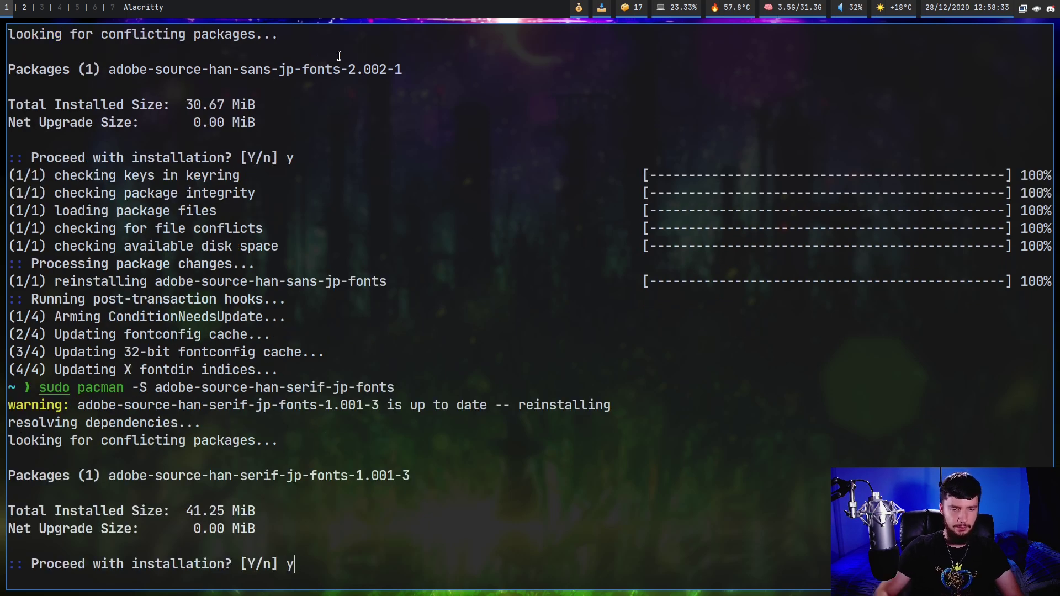
key("Return")
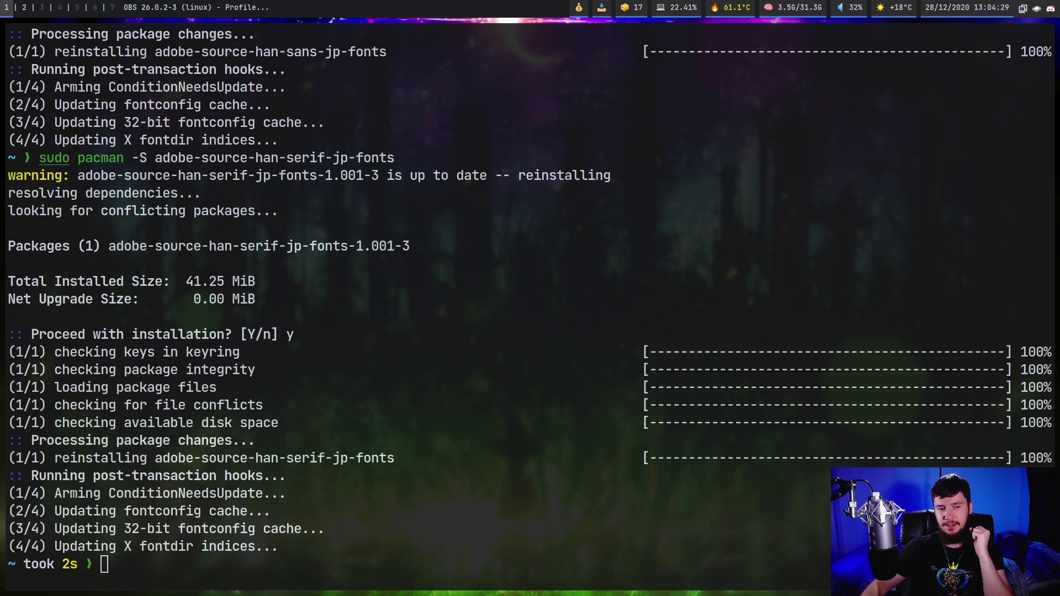
- Switch to Mozc in the terminal and enter hitori, converting it to the kanji suggestion 一人
left_click(249, 383)
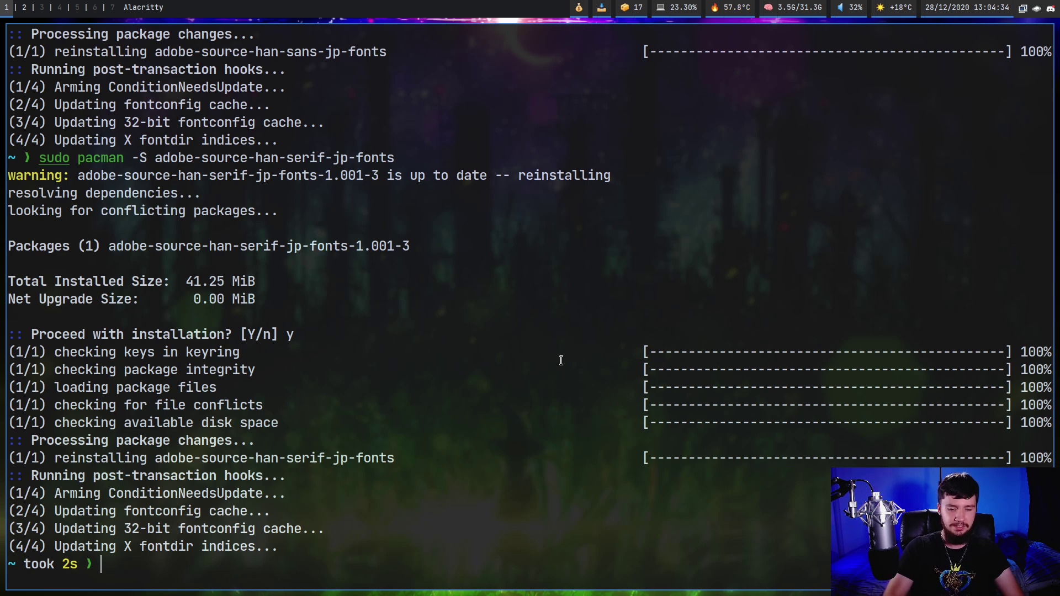
key("ctrl+space")
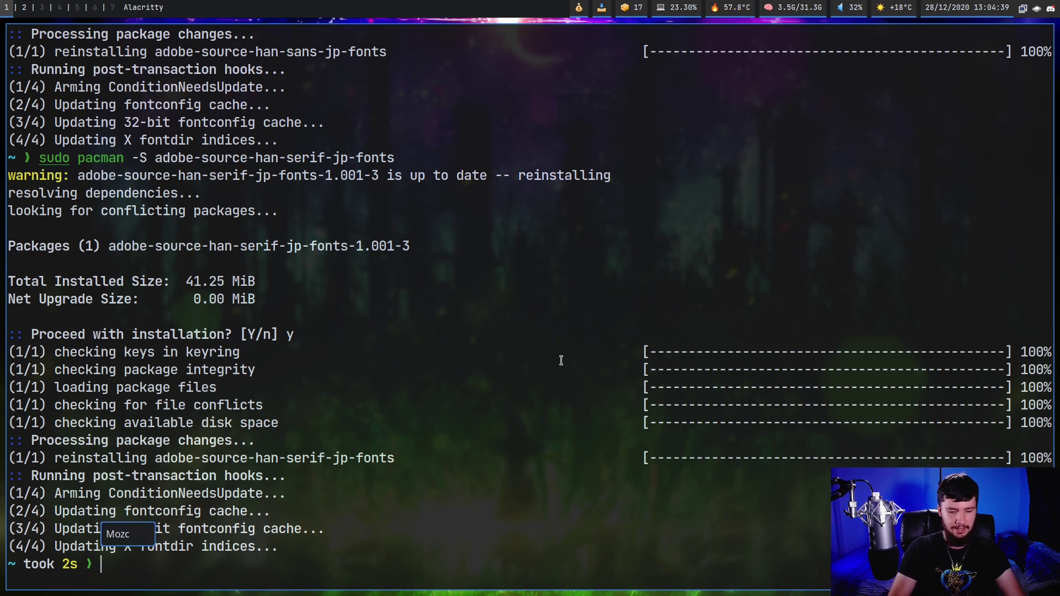
type("hitori")
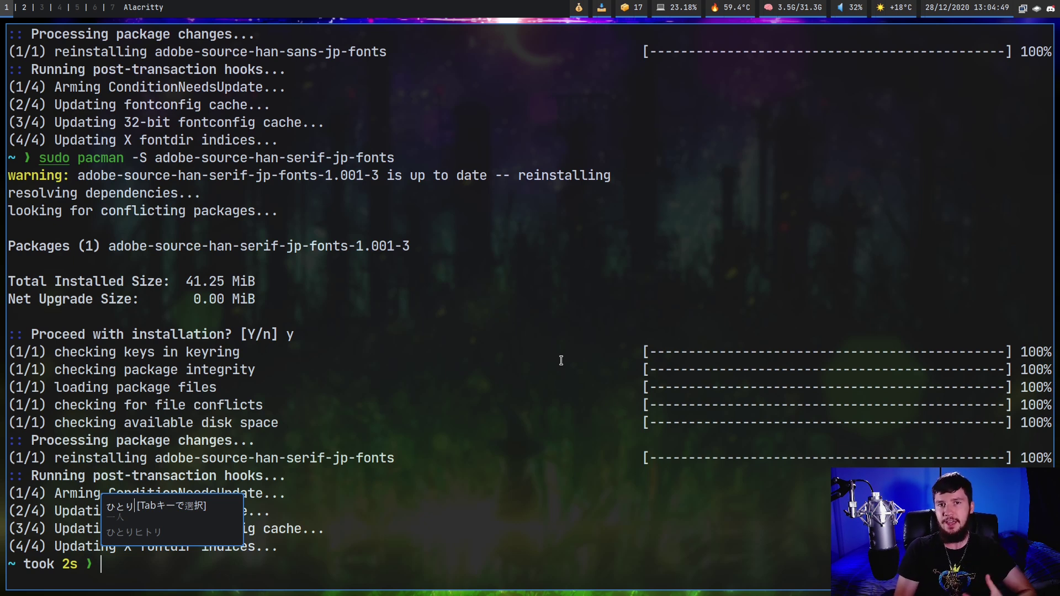
key("Tab")
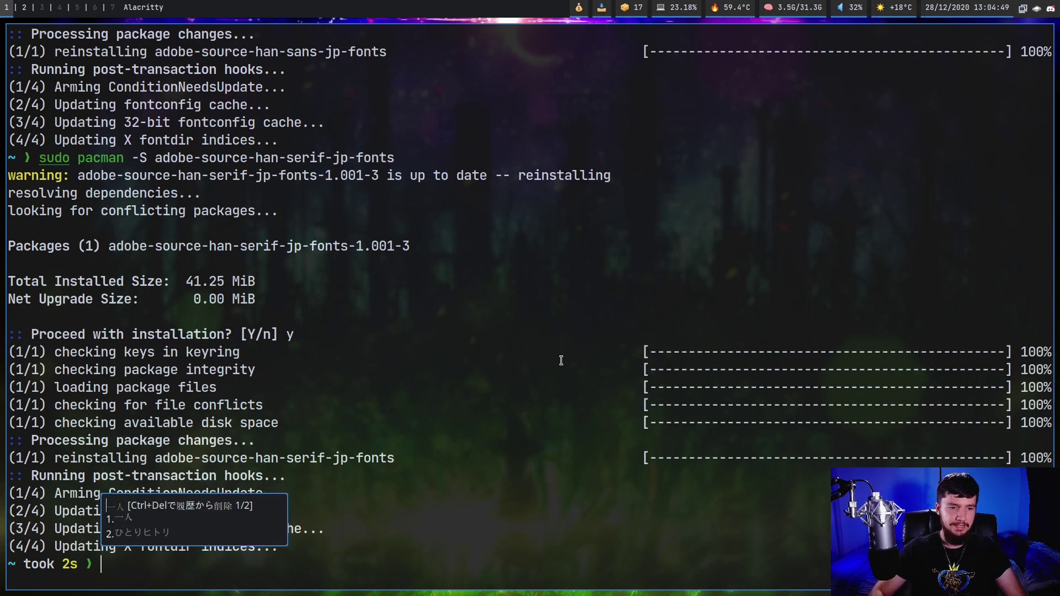
key("Return")
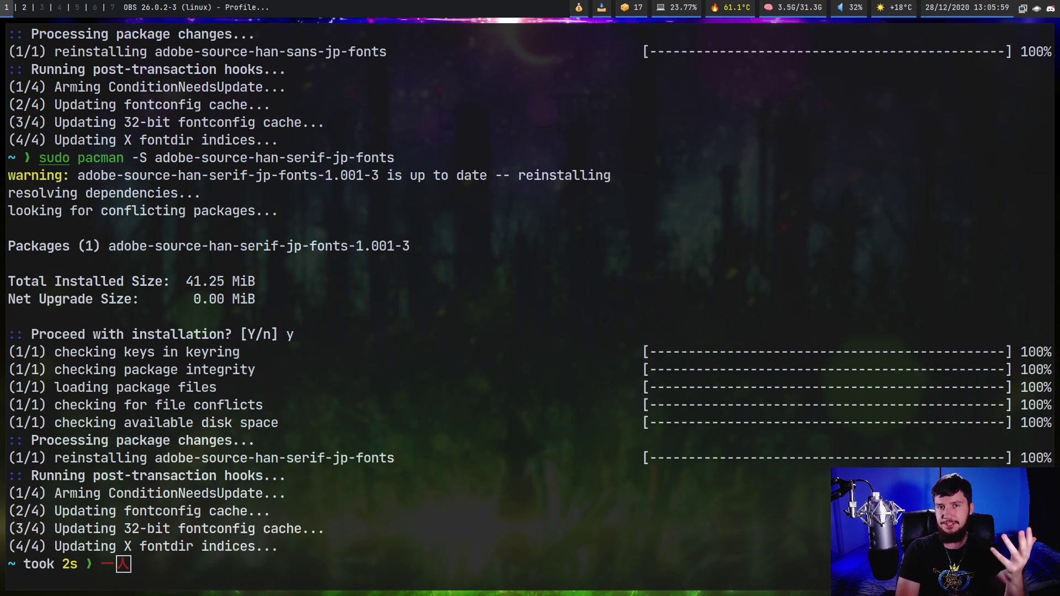
key("super+j")
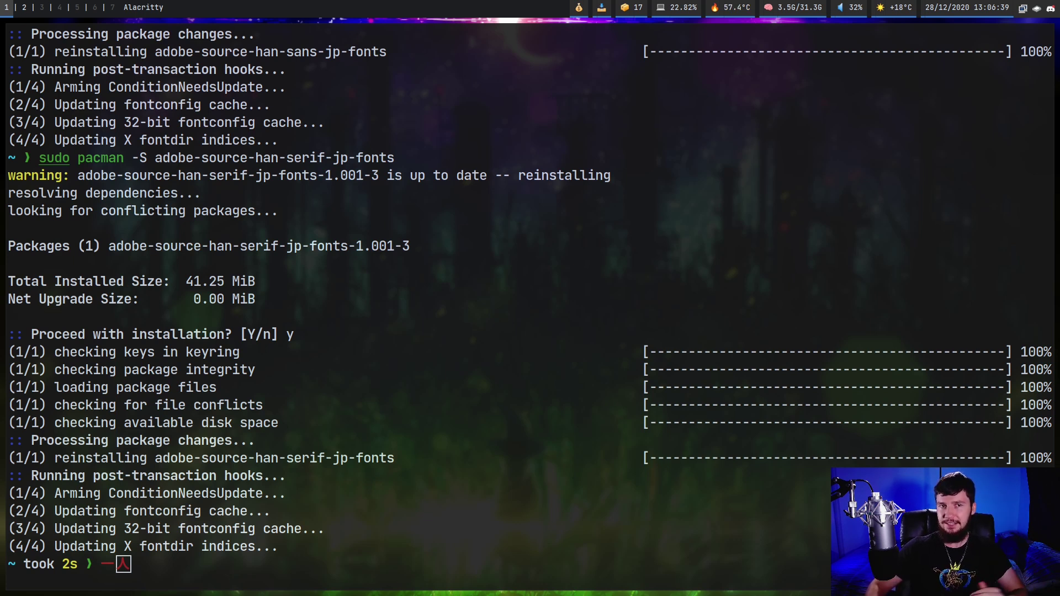
- Run sudo pacman -S fcitx-im fcitx-configtool in the terminal
type("sudo ")
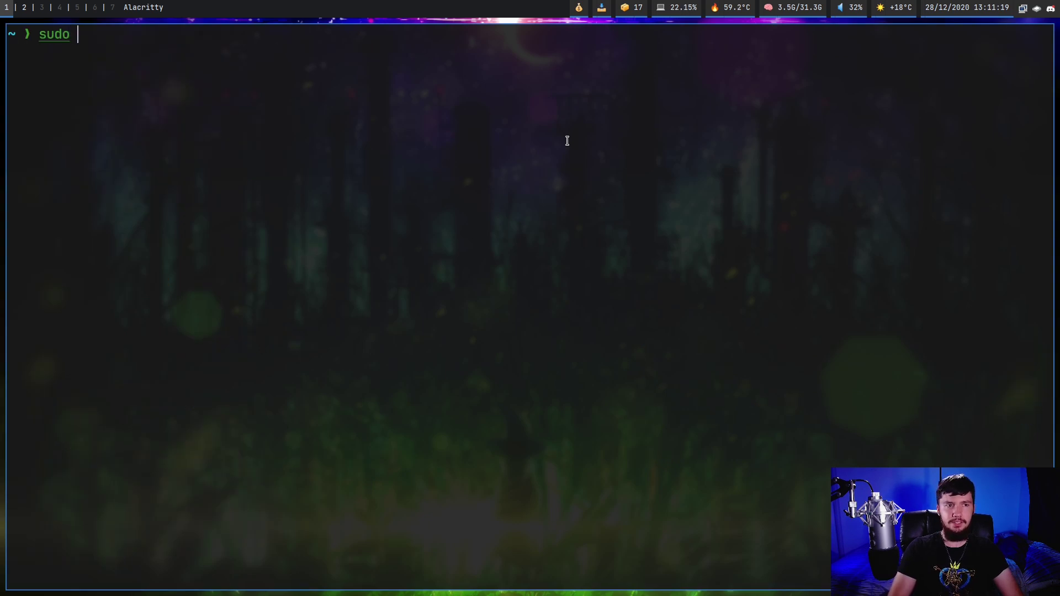
type("pacman -S ")
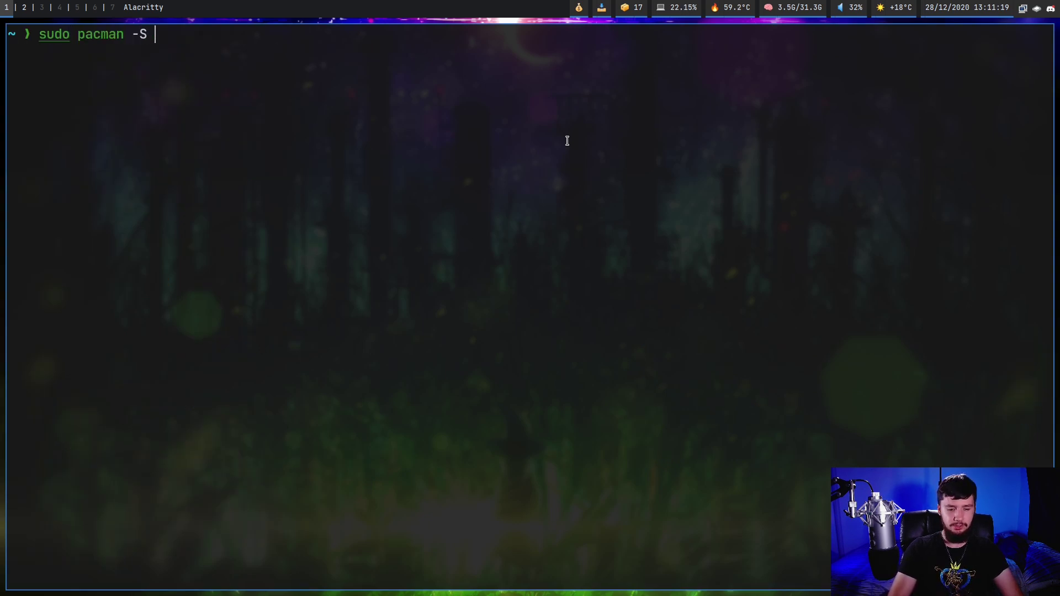
type("fcitx")
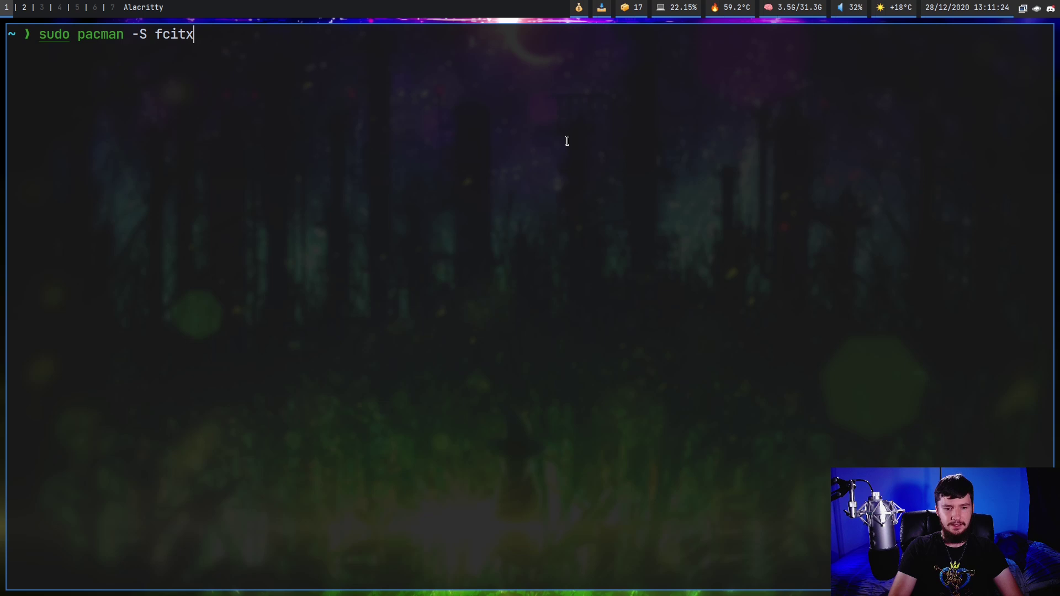
type("-im fcitx-im f")
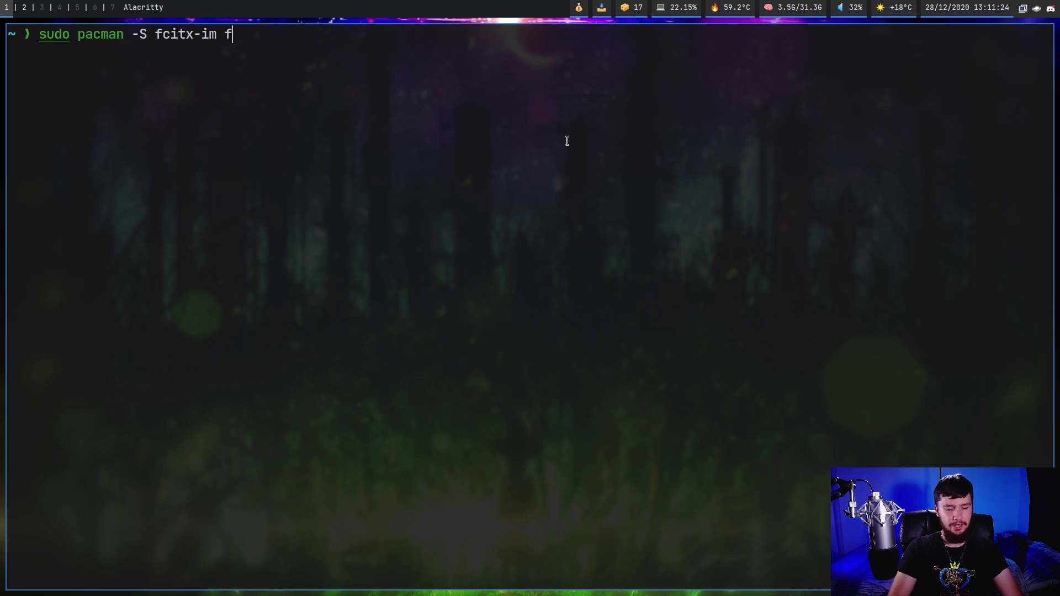
type("configtool")
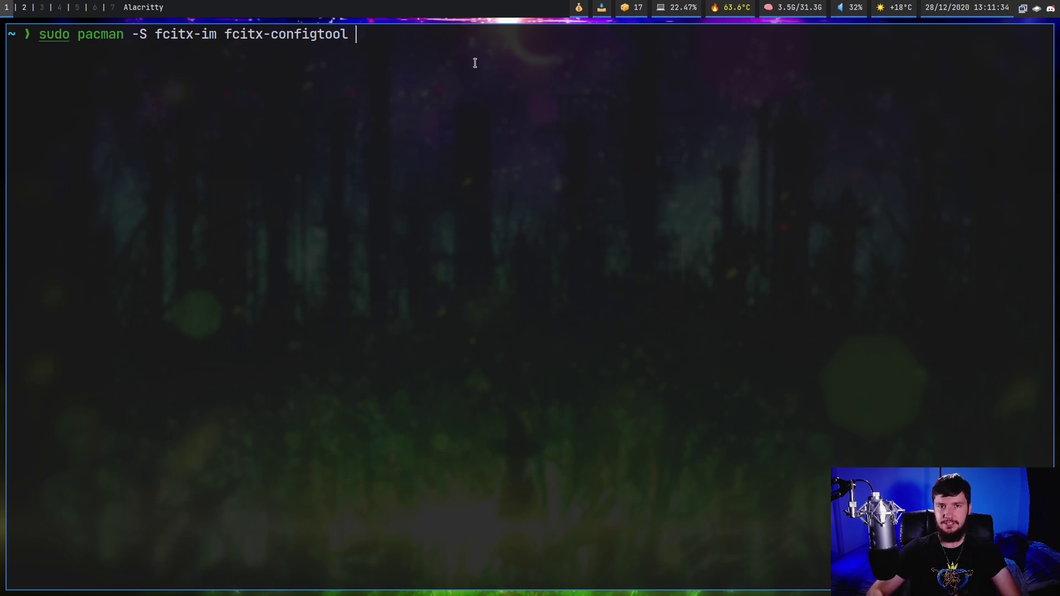
key("Return")
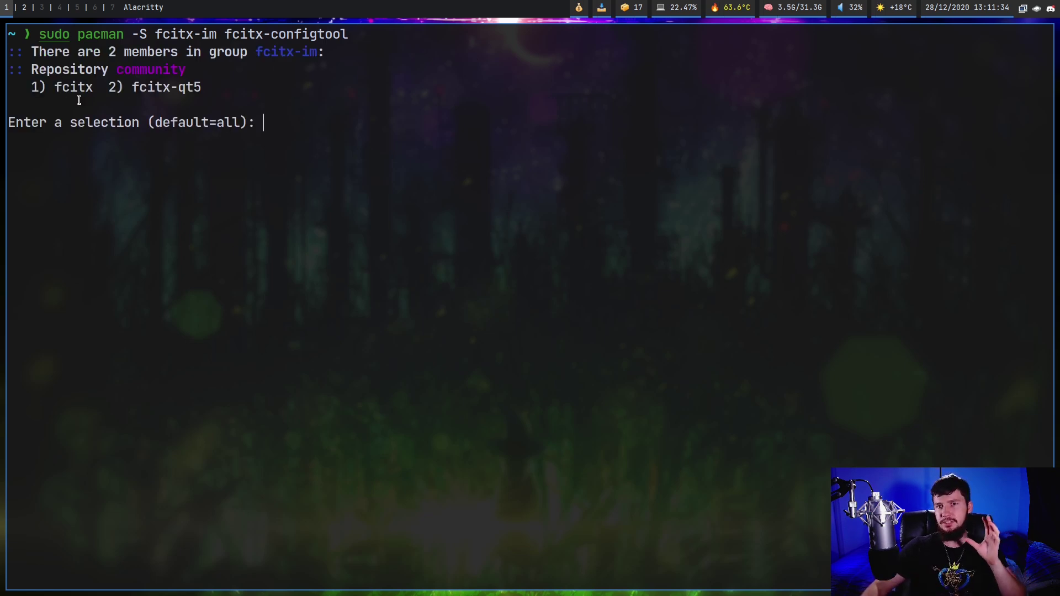
- Accept the default selection of all fcitx-im group members and confirm the package installation
left_click_drag(32, 87, 207, 87)
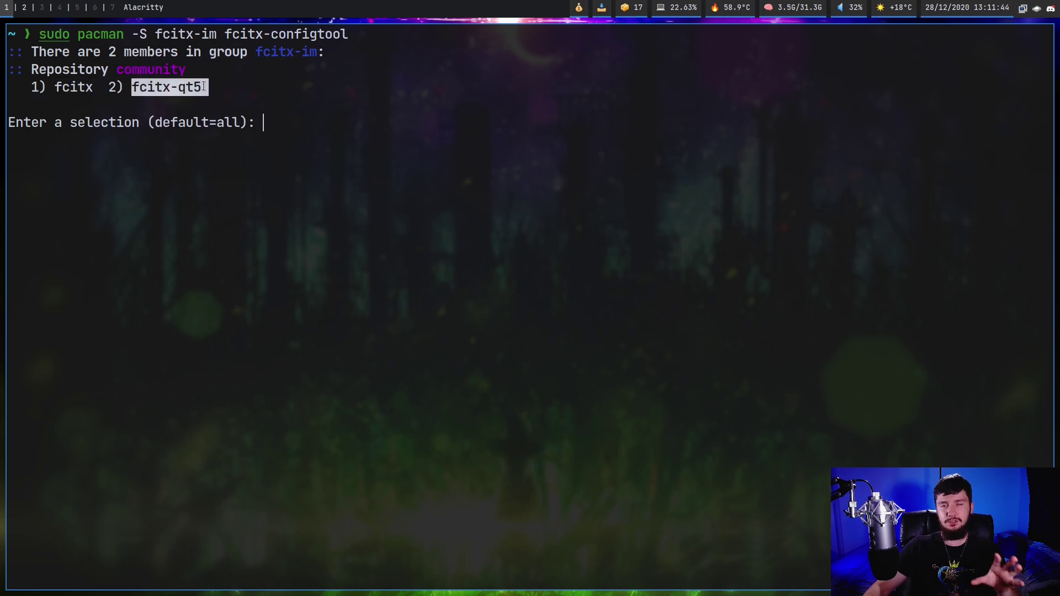
left_click(160, 86)
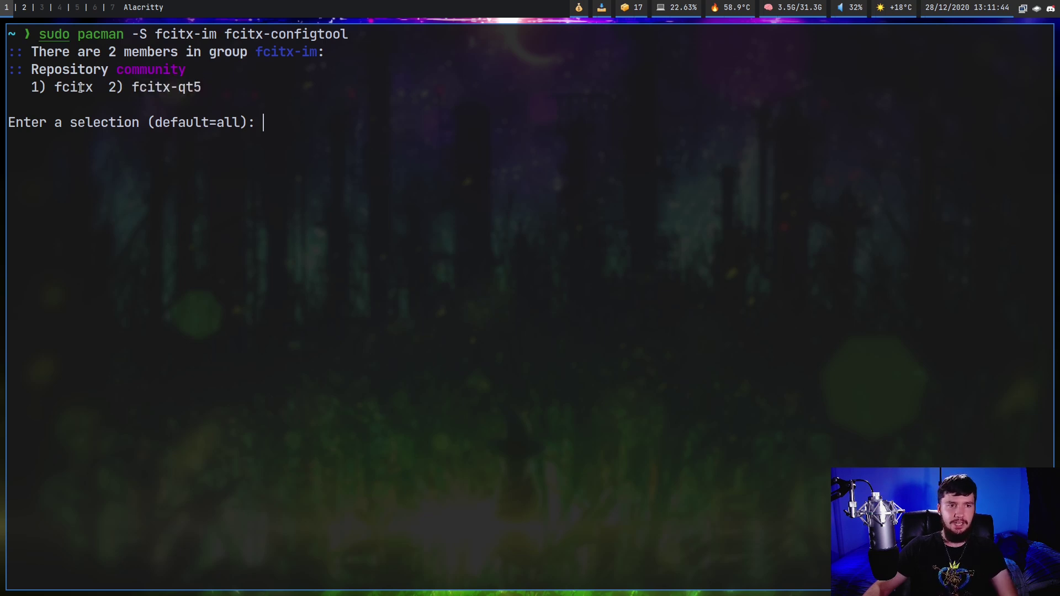
left_click_drag(35, 89, 197, 90)
left_click(98, 88)
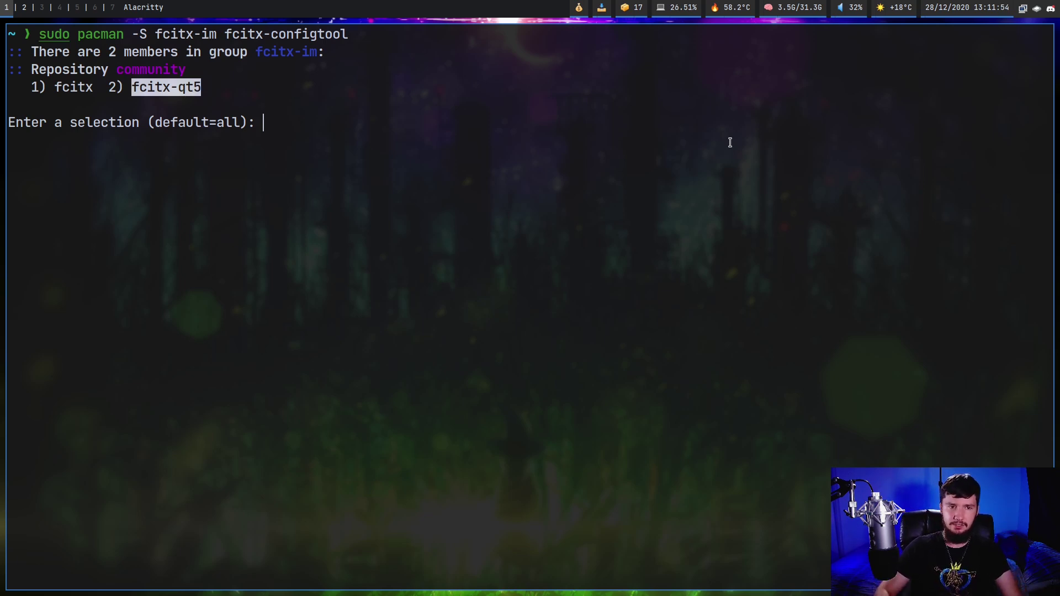
key("Return")
type("y")
key("Return")
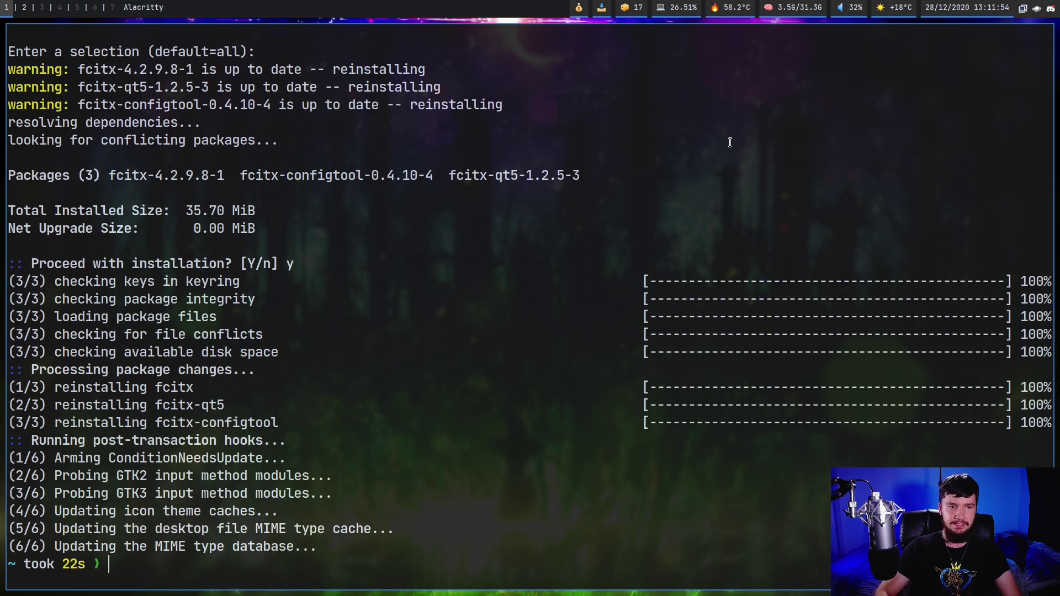
- Edit the previous pacman command to request only the fcitx5-im group, examine its member packages, and cancel the installation
key("Up")
key("BackSpace")
key("BackSpace")
key("BackSpace")
key("BackSpace")
key("BackSpace")
key("BackSpace")
key("BackSpace")
key("BackSpace")
key("BackSpace")
key("BackSpace")
key("BackSpace")
key("BackSpace")
key("BackSpace")
key("BackSpace")
key("BackSpace")
key("BackSpace")
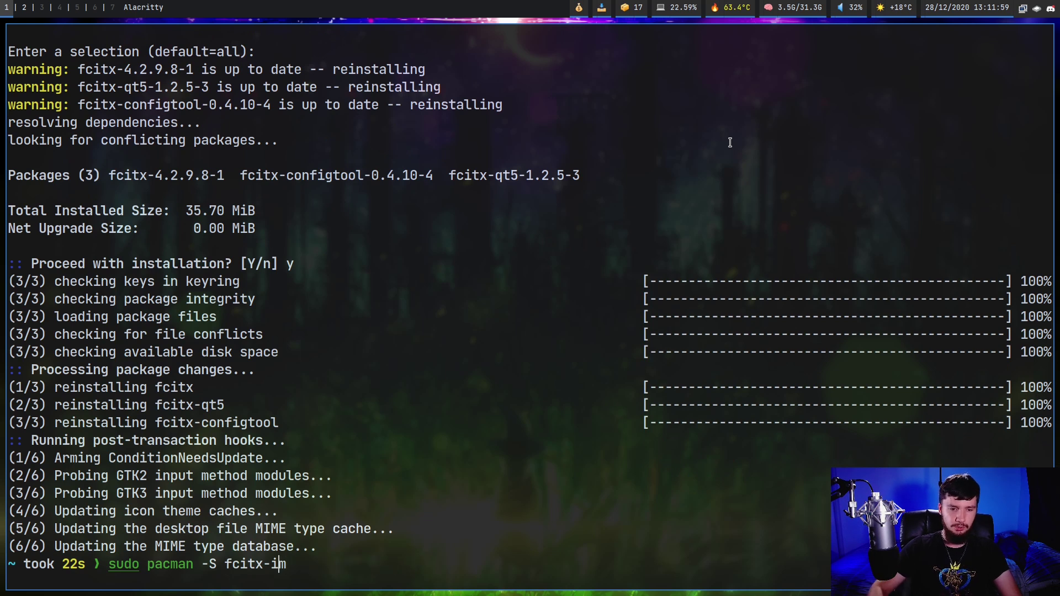
type("5")
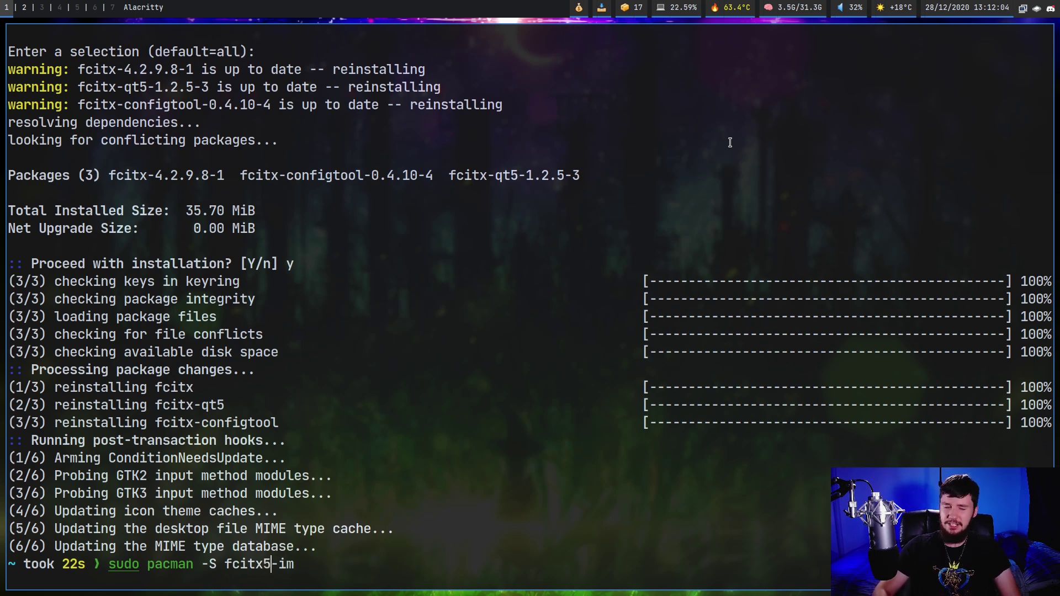
key("Return")
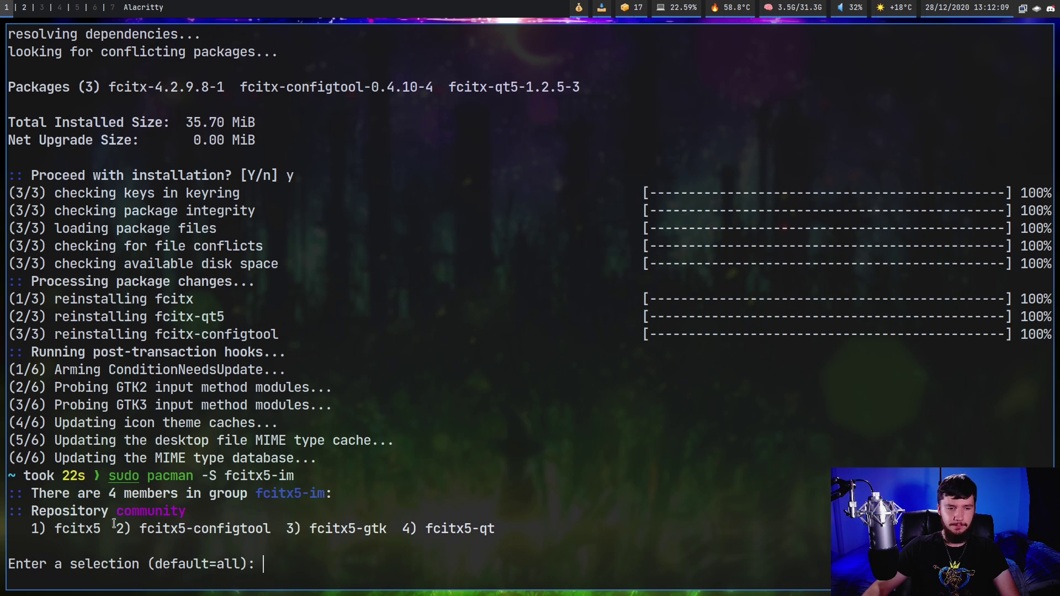
left_click_drag(51, 532, 78, 530)
left_click(336, 528)
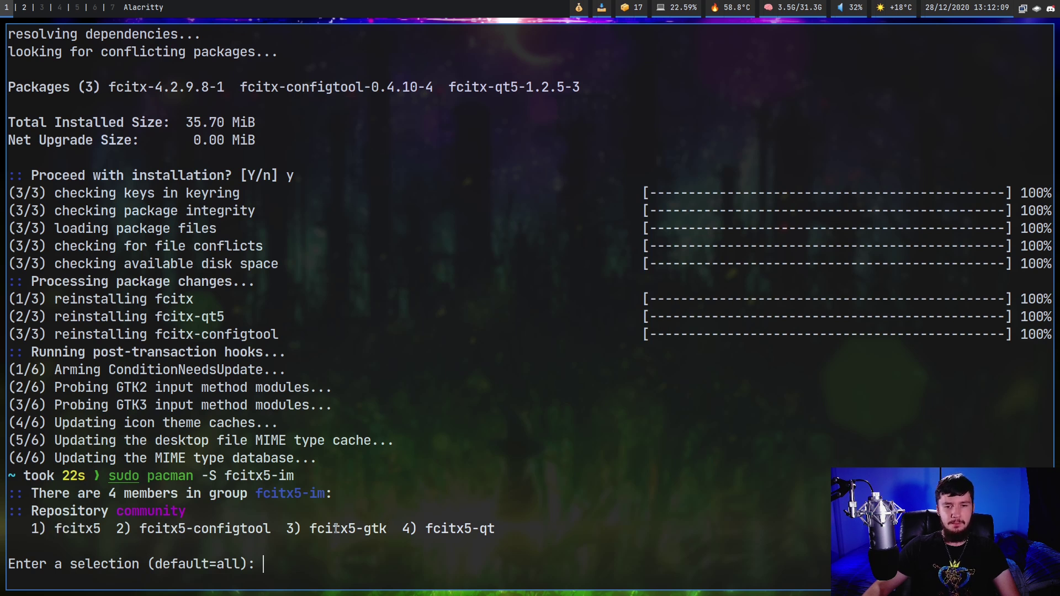
left_click_drag(300, 528, 385, 531)
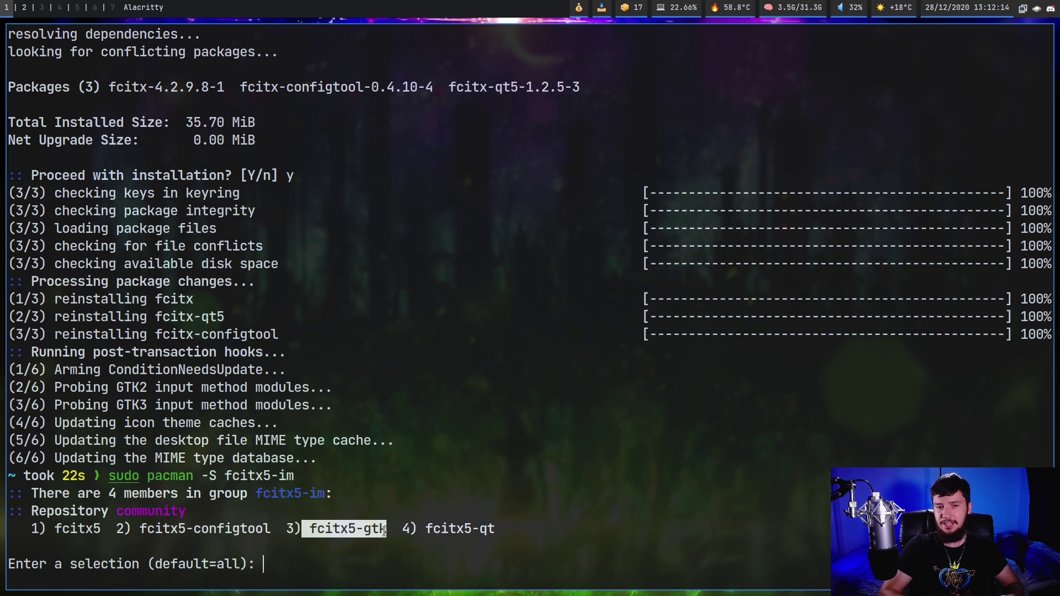
key("ctrl+c")
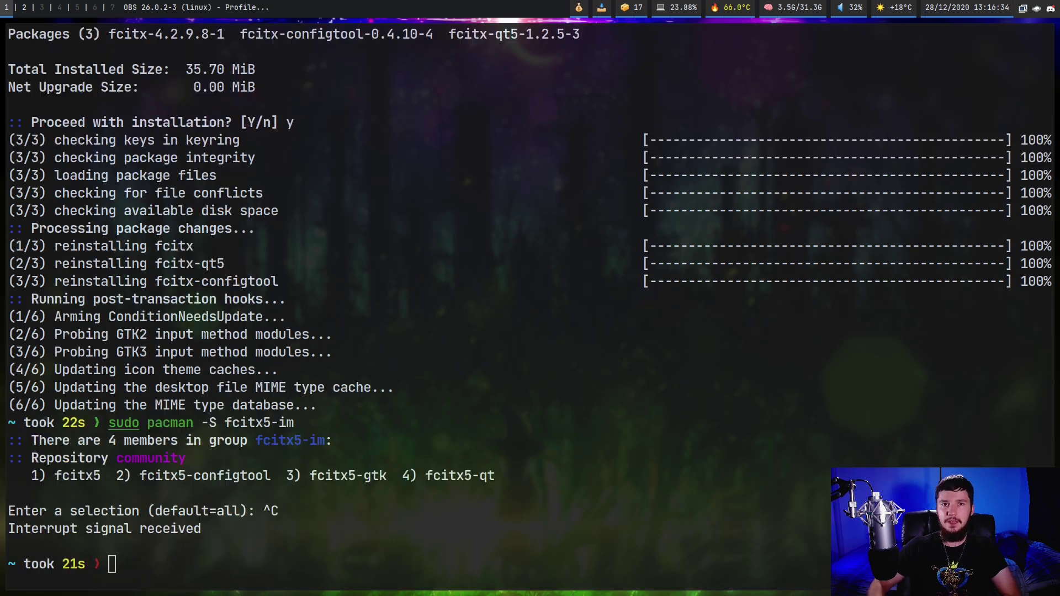
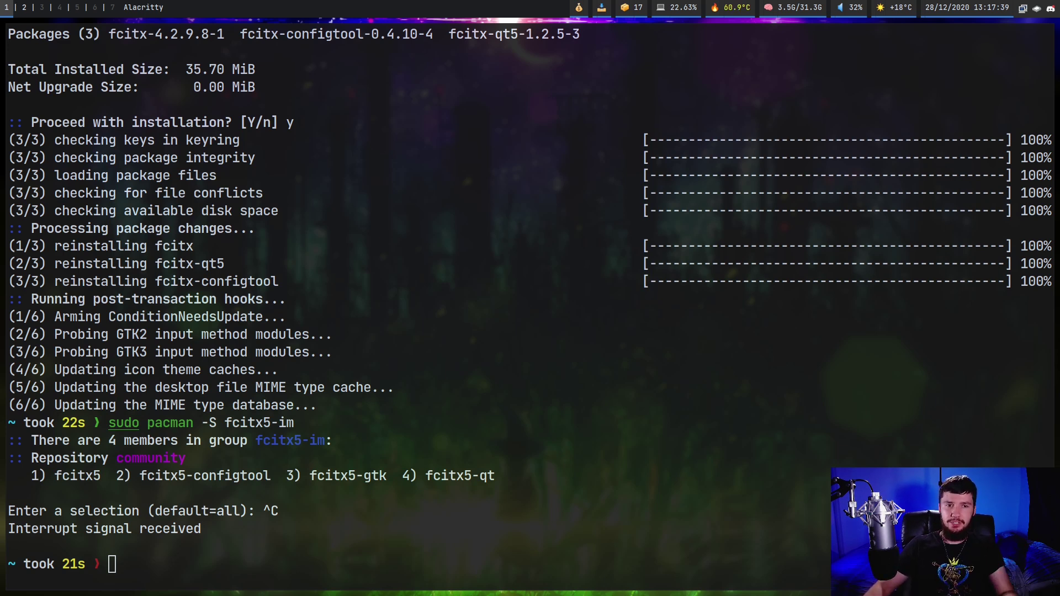
- Install fcitx-mozc and fcitx-anthy with sudo pacman -S, accepting the installation
left_click(811, 343)
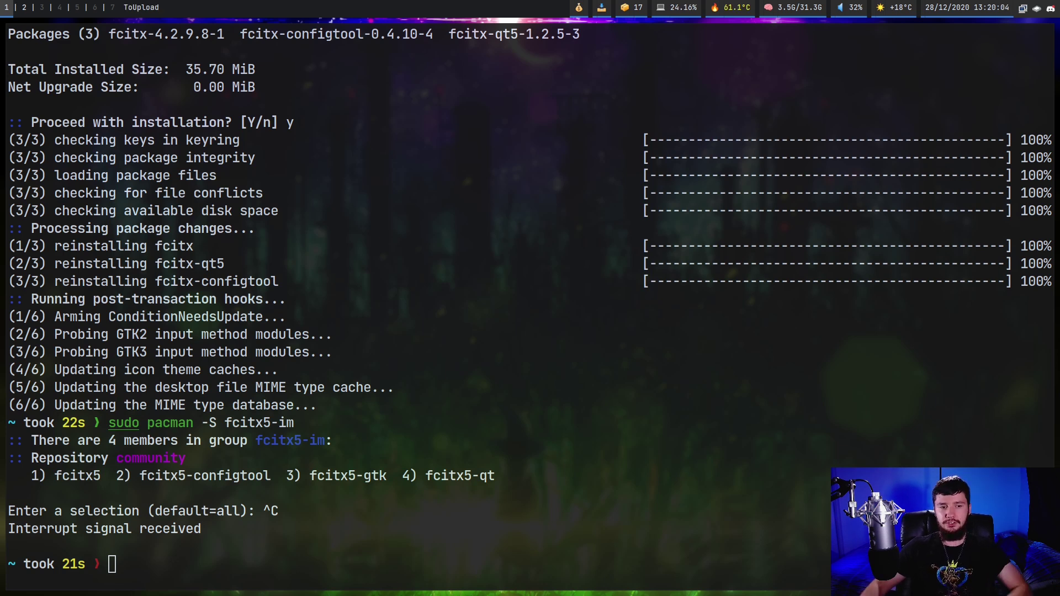
left_click(563, 432)
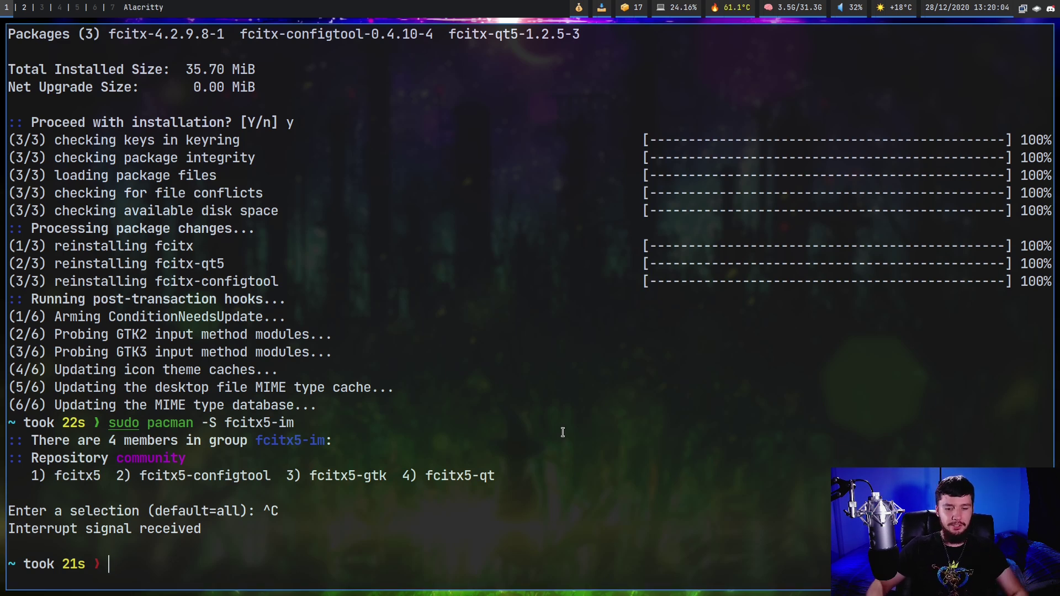
type("sudo pac")
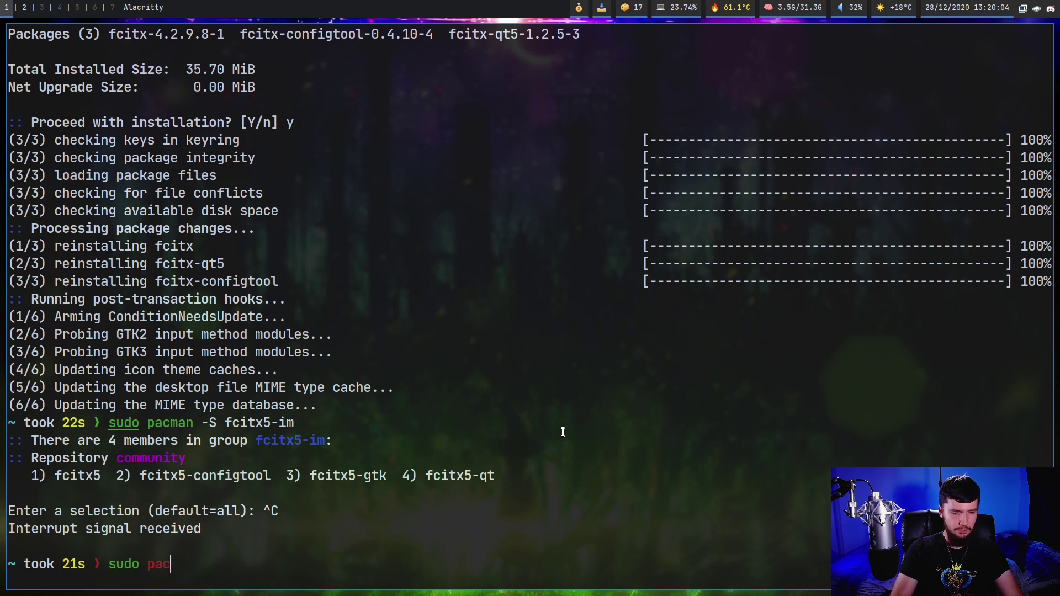
type("man -S fcit")
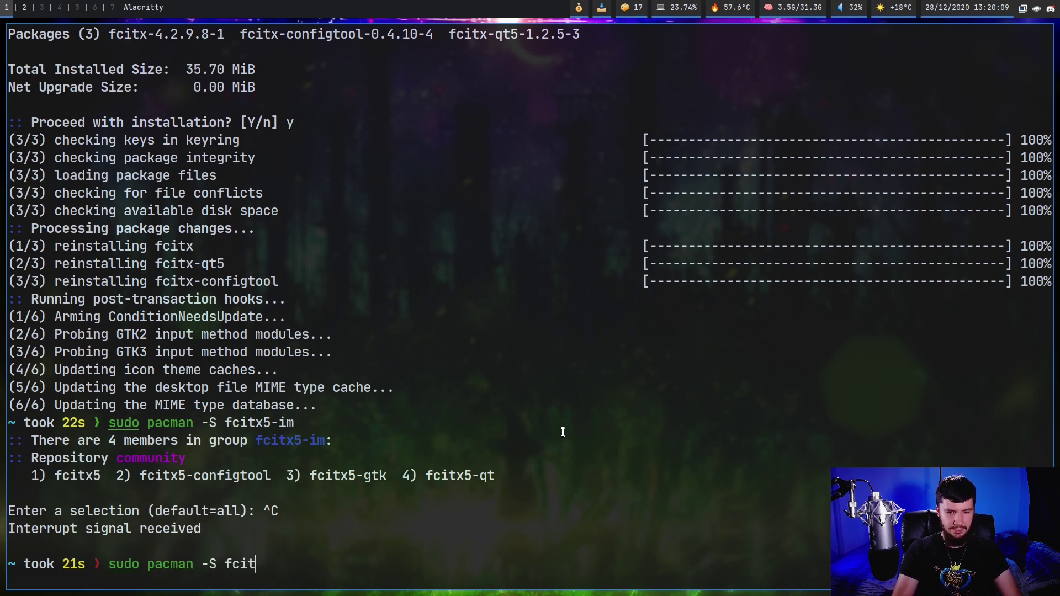
type("x-")
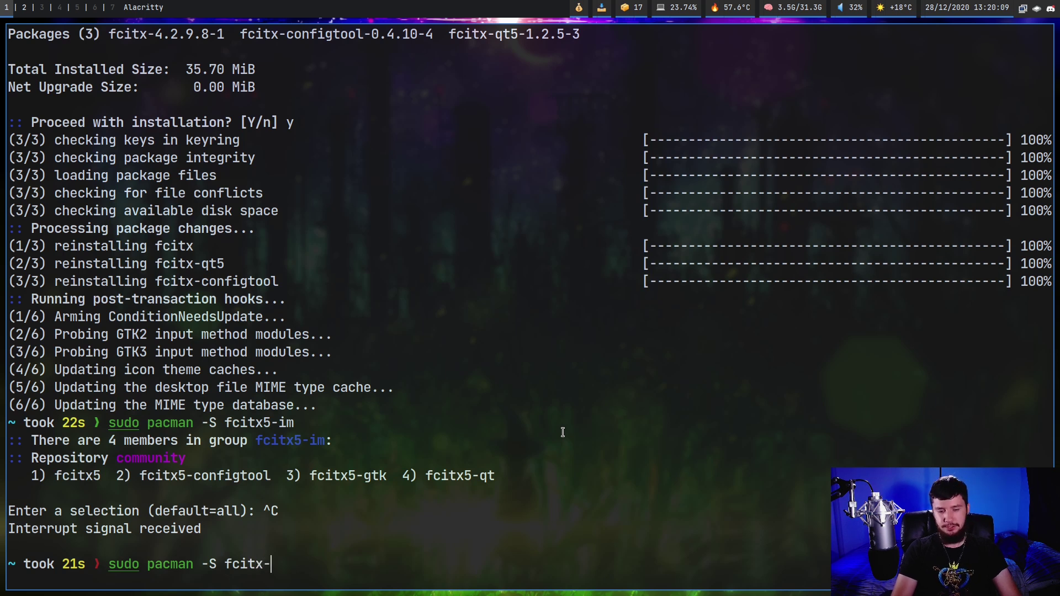
type("mozc")
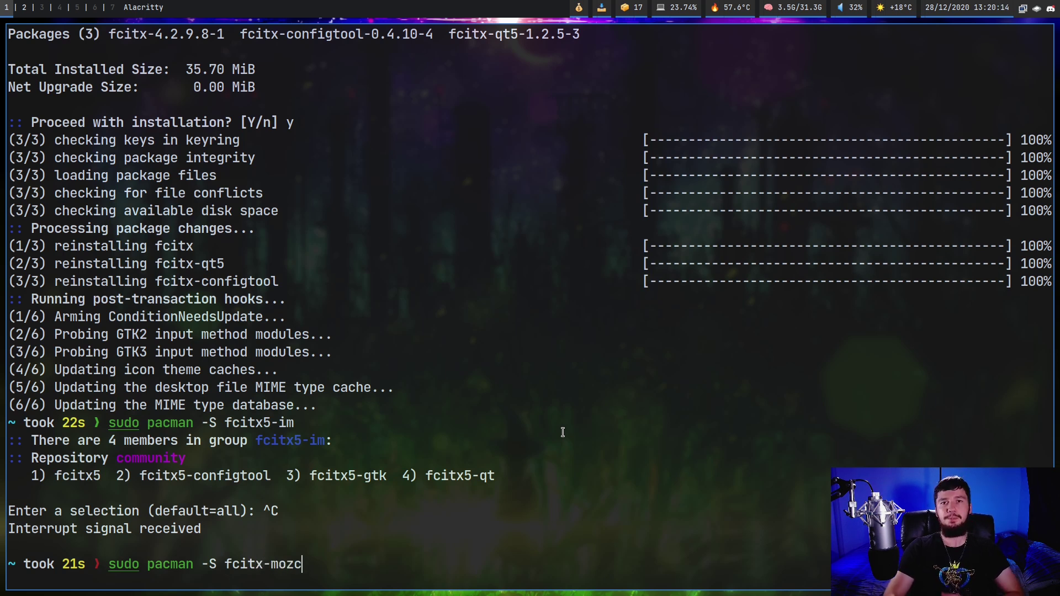
type(" fcitx")
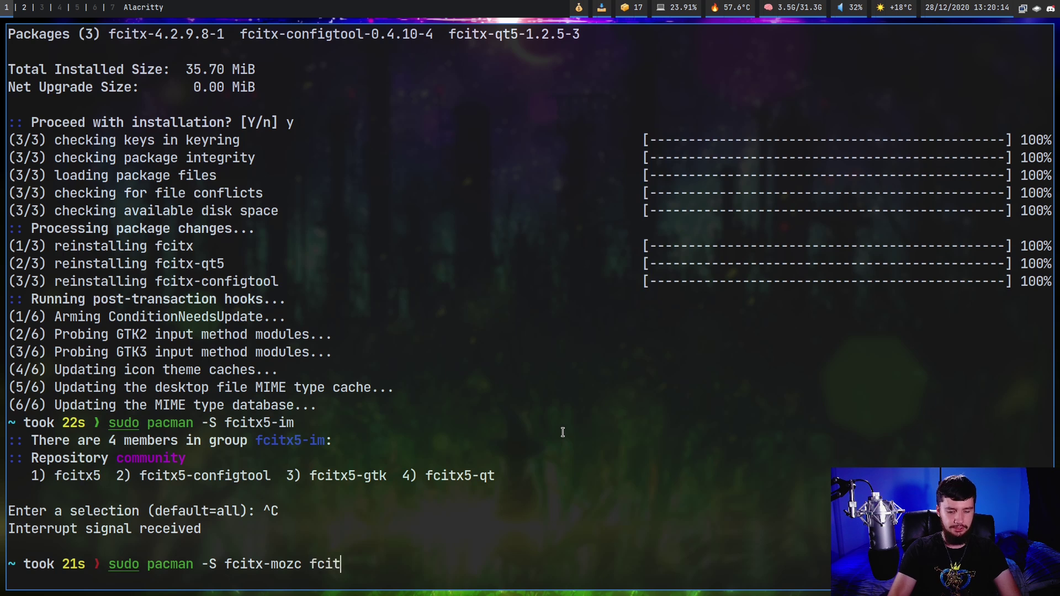
type("-anht")
key("BackSpace")
key("BackSpace")
type("thy")
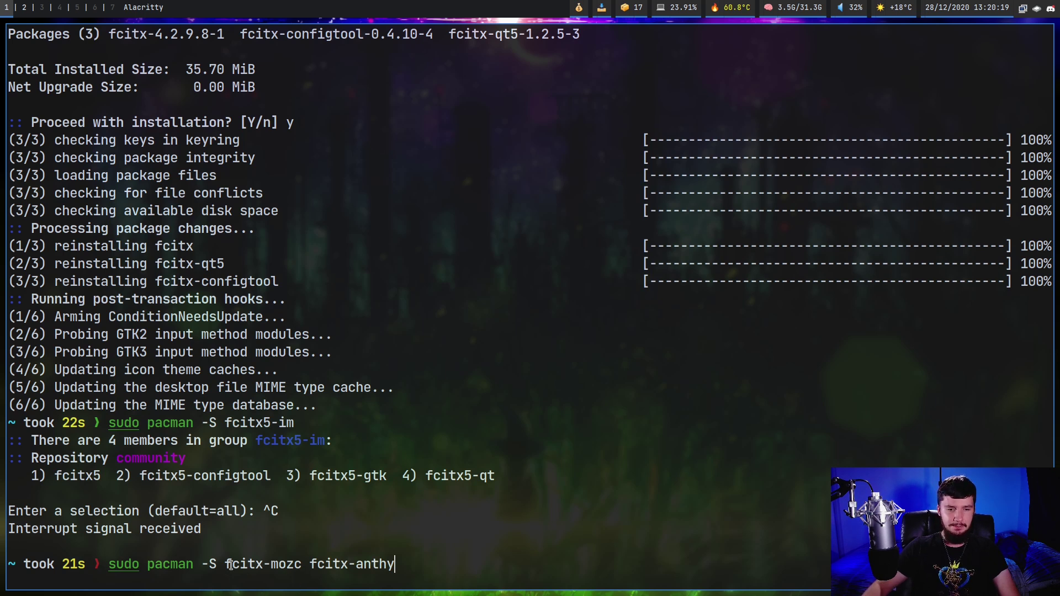
left_click_drag(228, 565, 261, 566)
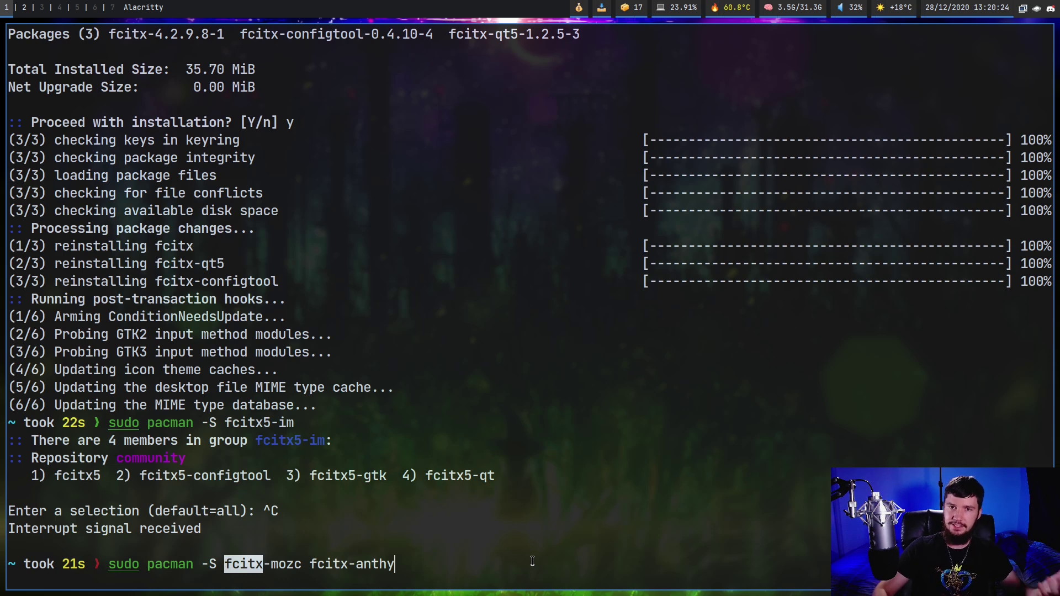
key("Return")
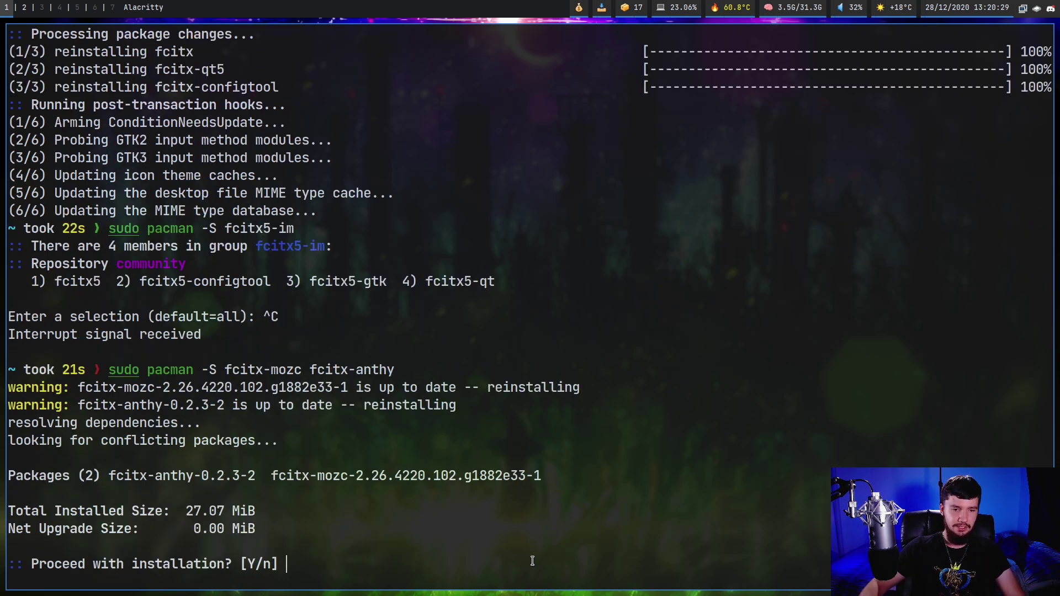
type("y")
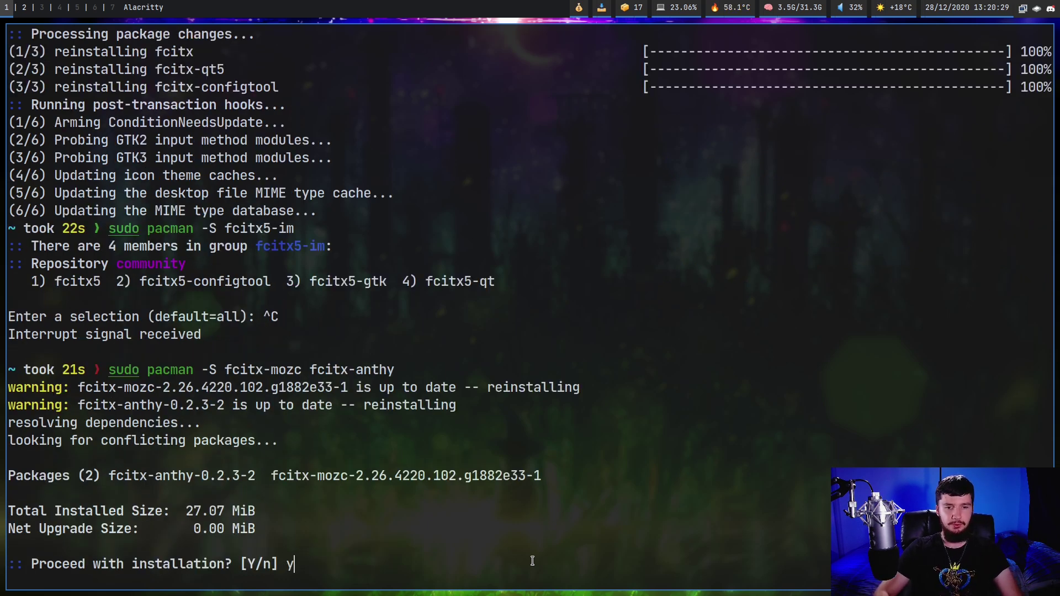
key("Return")
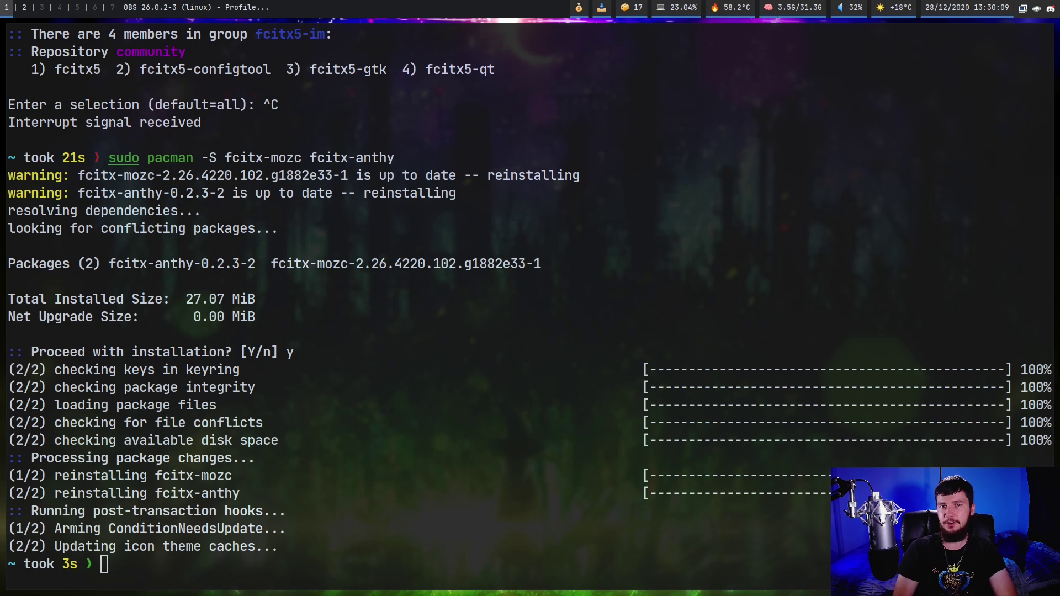
- Open the .zshenv config file through the config selector and choose to edit it anyway despite the existing swap file
left_click(461, 355)
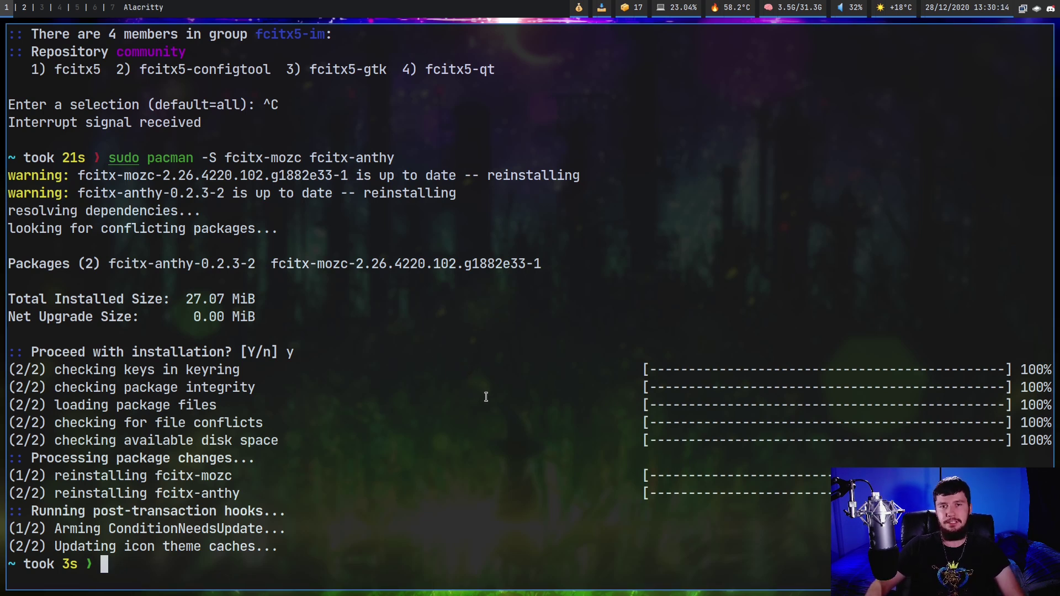
key("super+c")
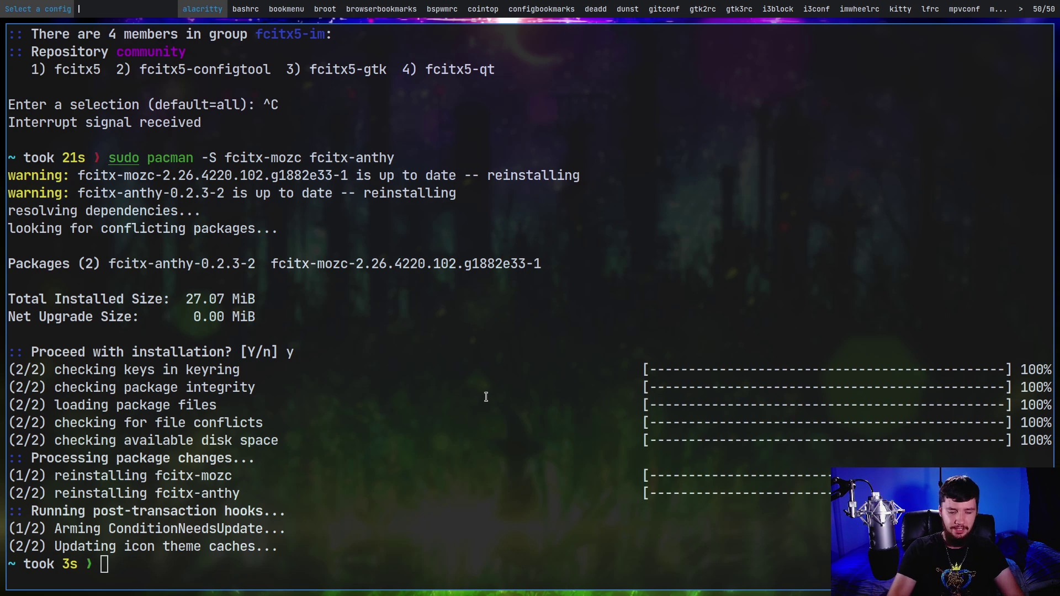
type("zs")
key("Return")
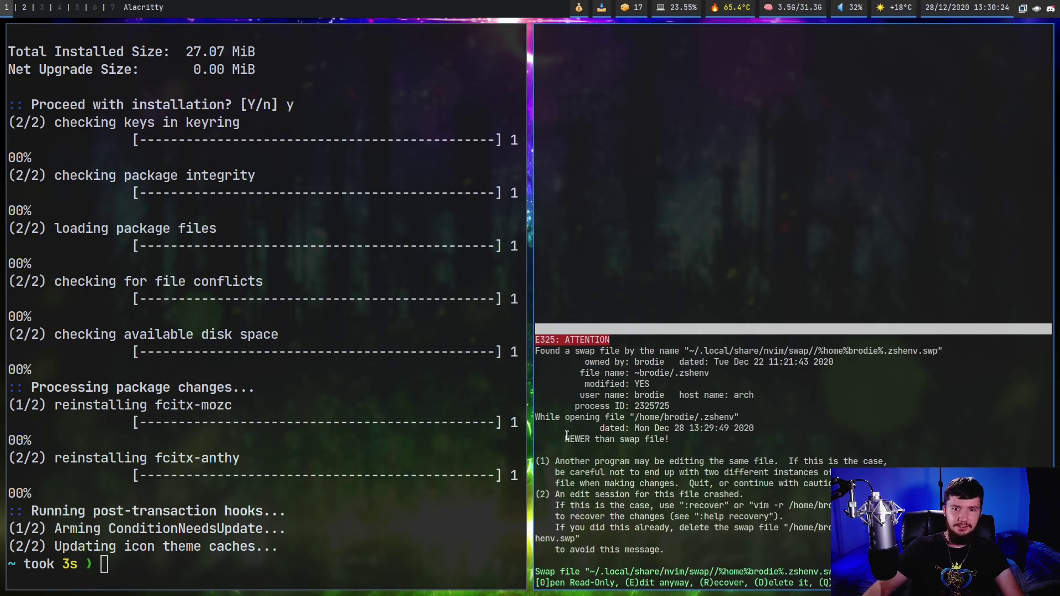
key("e")
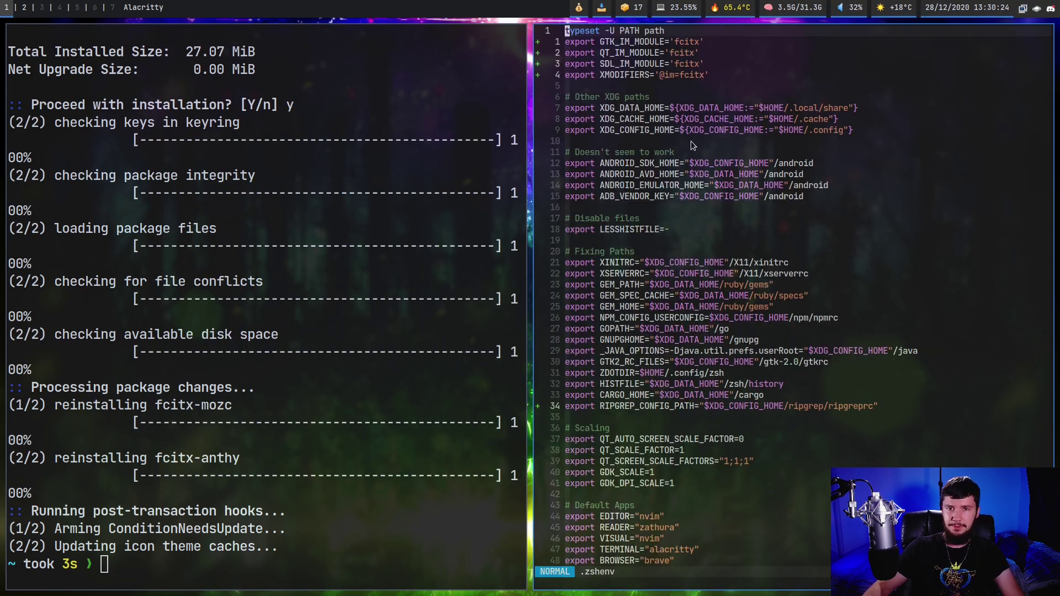
- Make the .zshenv editor fullscreen with larger text and go to the GTK_IM_MODULE export line
key("super+f")
key("ctrl+equal")
key("ctrl+equal")
key("ctrl+equal")
key("ctrl+equal")
key("ctrl+equal")
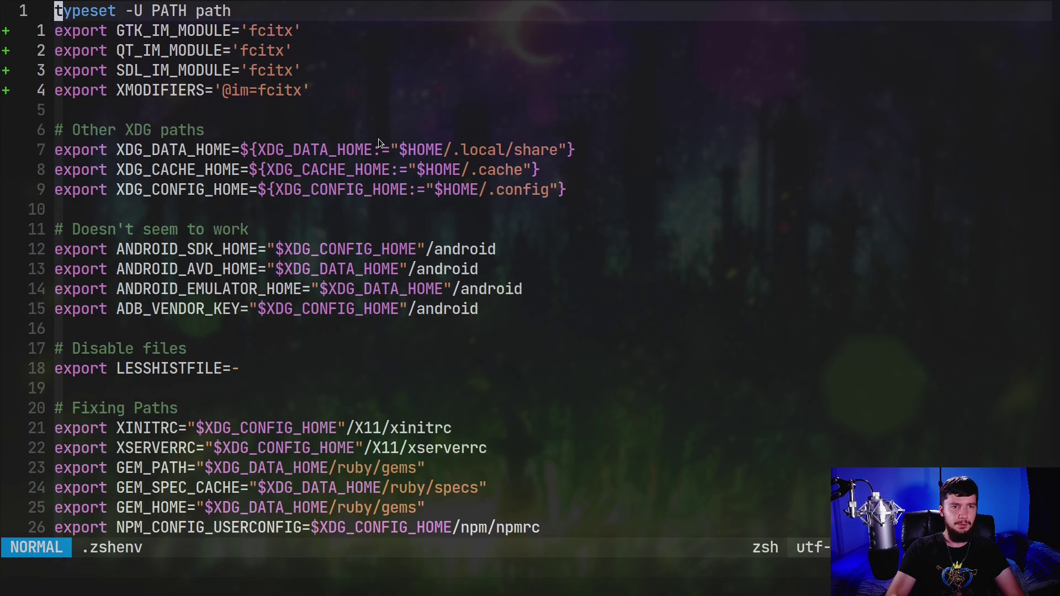
key("j")
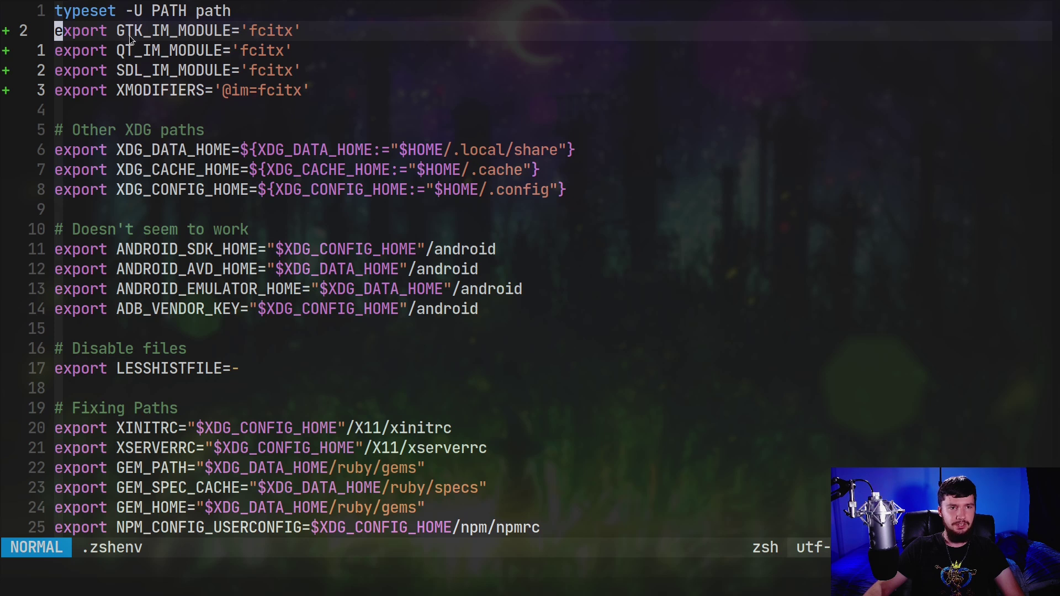
- Examine the GTK_IM_MODULE, QT_IM_MODULE, SDL_IM_MODULE and XMODIFIERS export lines and their fcitx values in .zshenv
left_click_drag(120, 51, 226, 52)
left_click(260, 71)
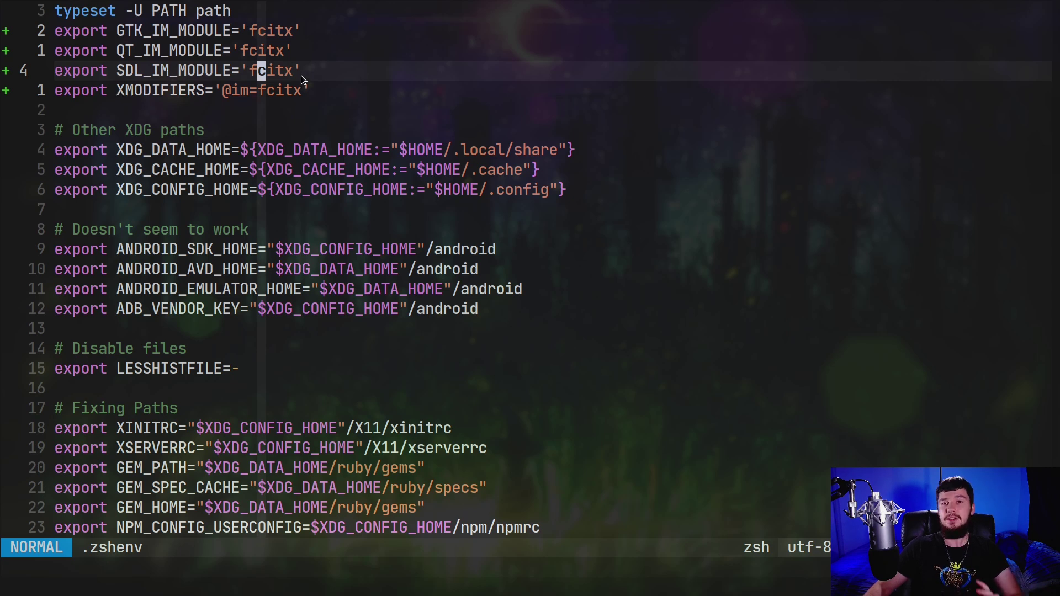
left_click_drag(113, 30, 243, 38)
left_click_drag(113, 50, 222, 58)
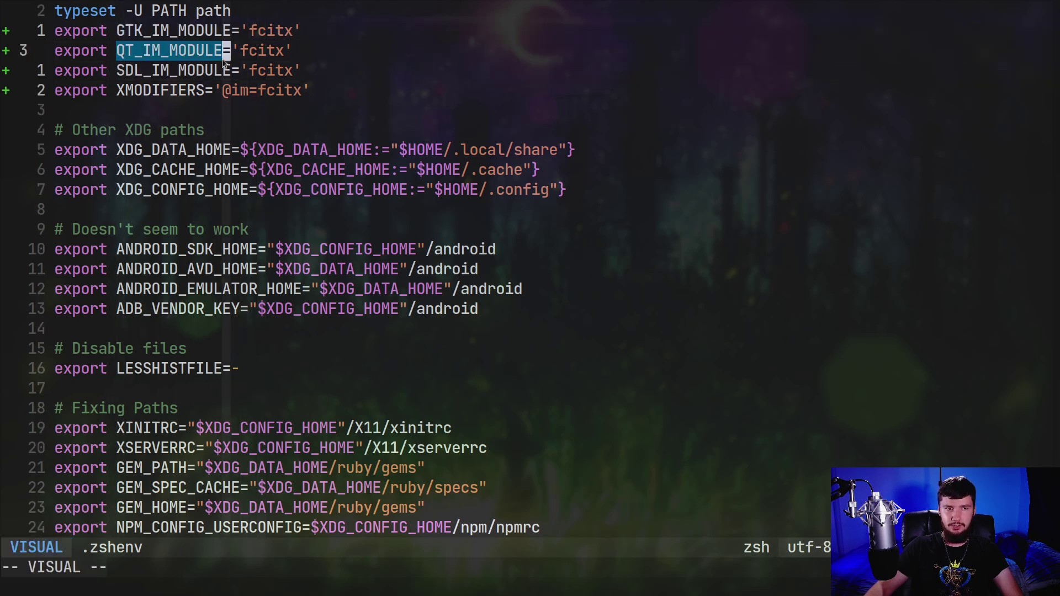
left_click_drag(114, 70, 226, 73)
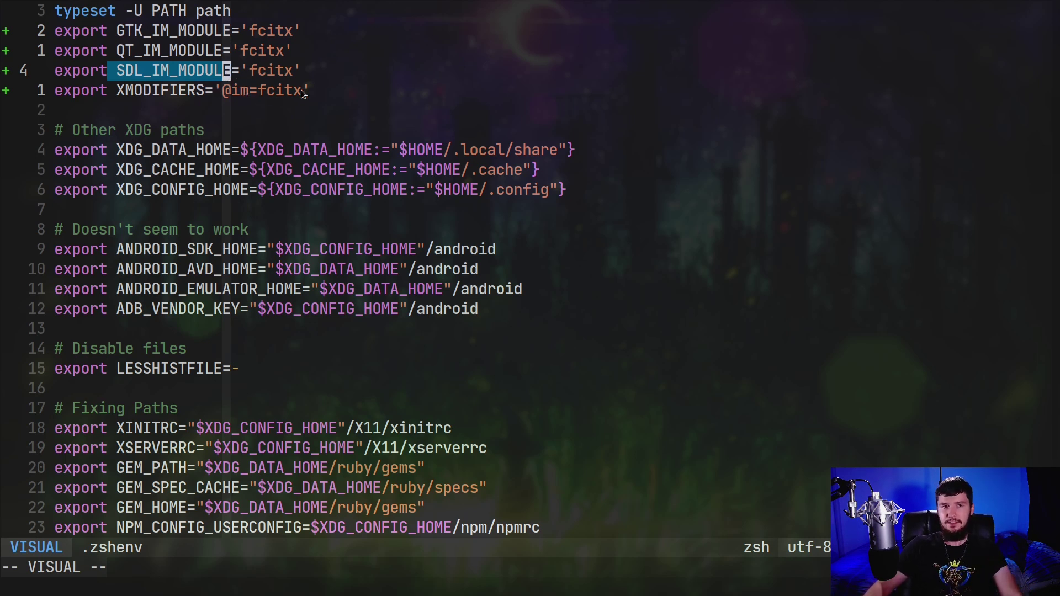
left_click_drag(301, 92, 224, 95)
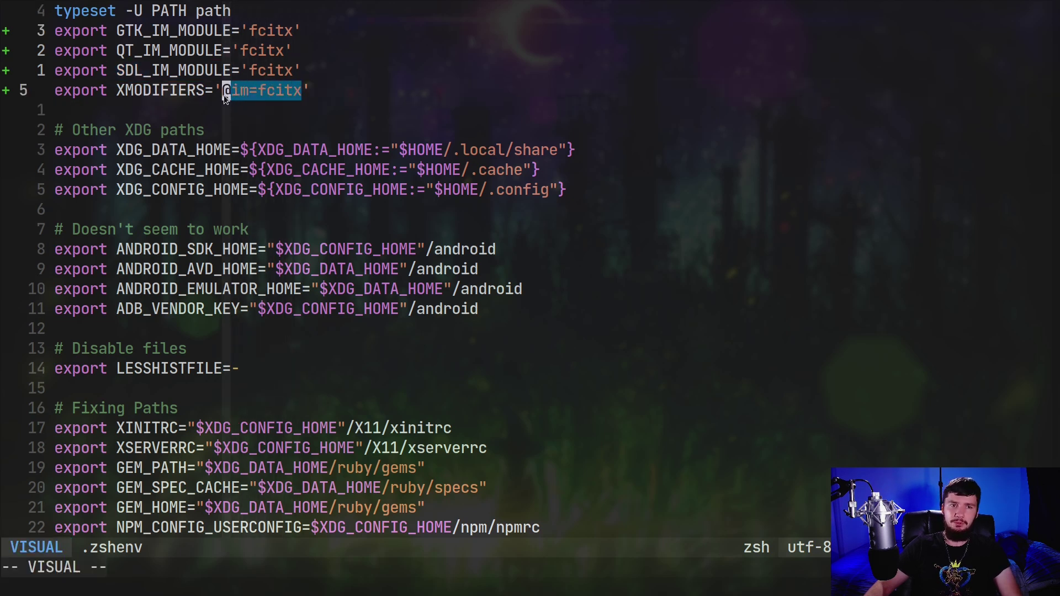
left_click(298, 91)
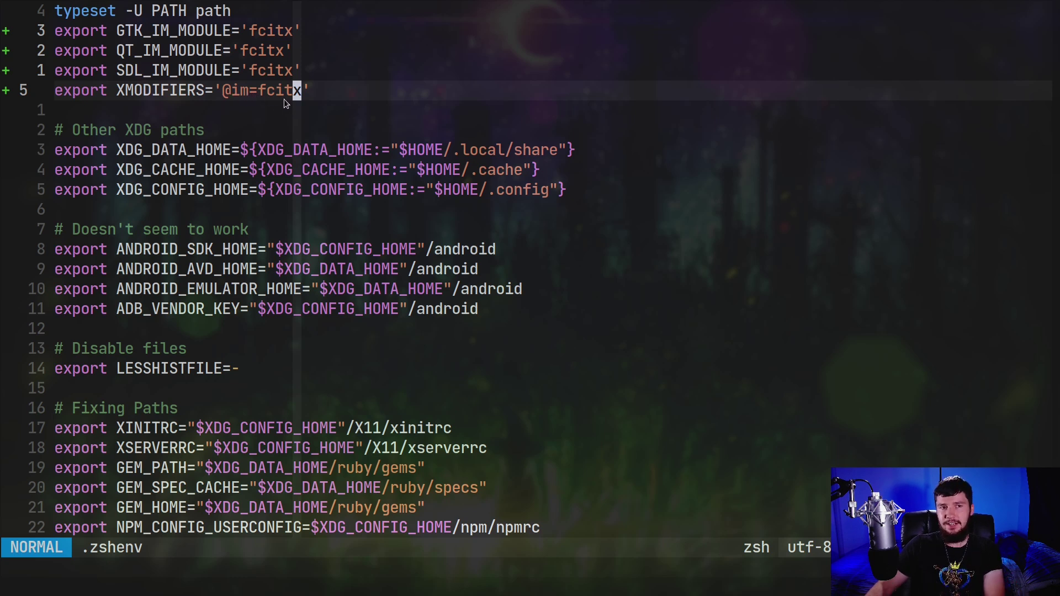
left_click_drag(290, 74, 243, 32)
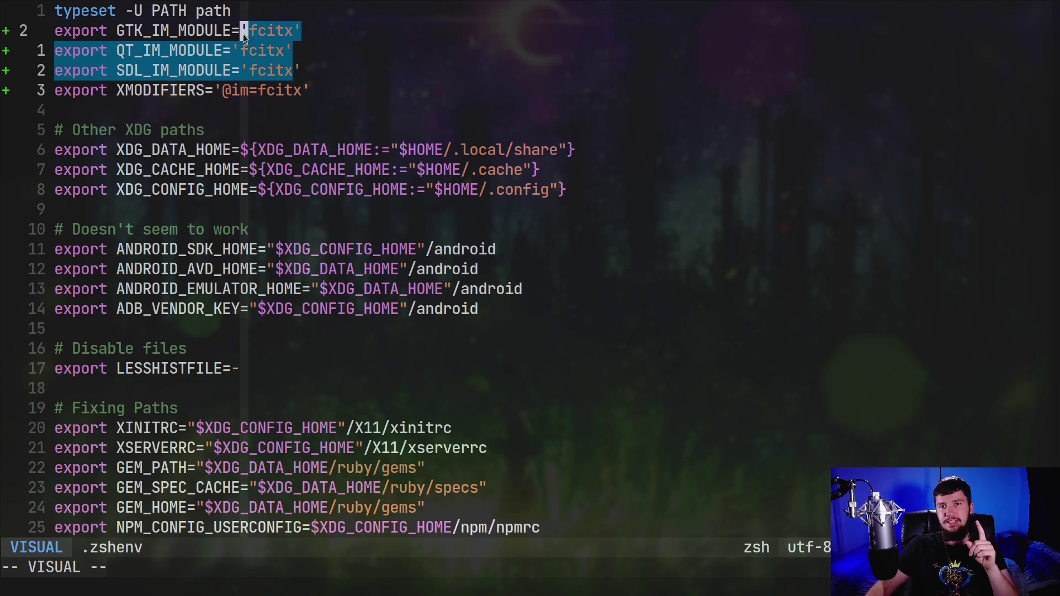
left_click(320, 41)
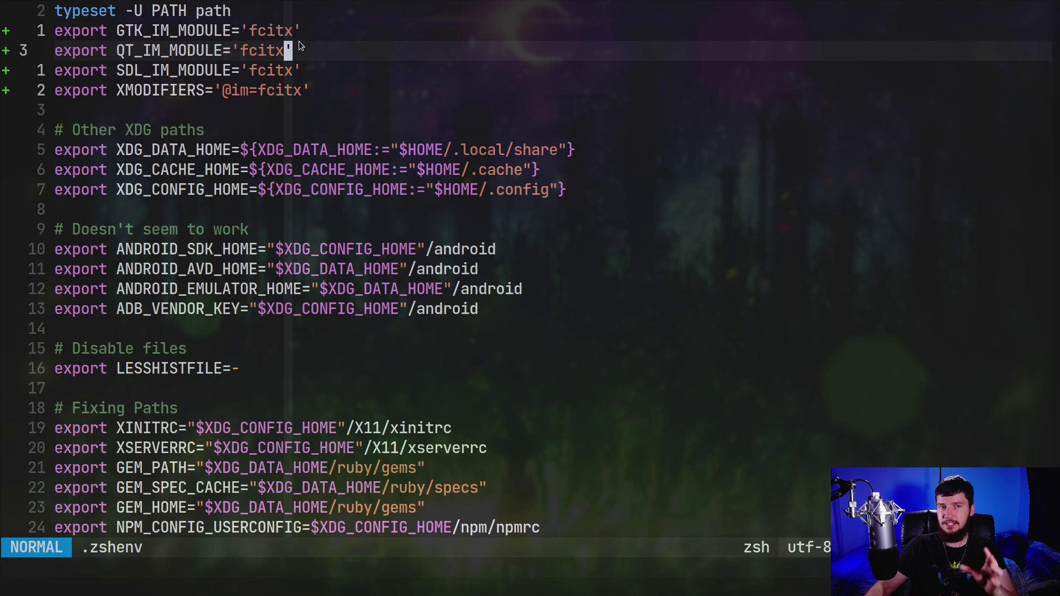
key("h")
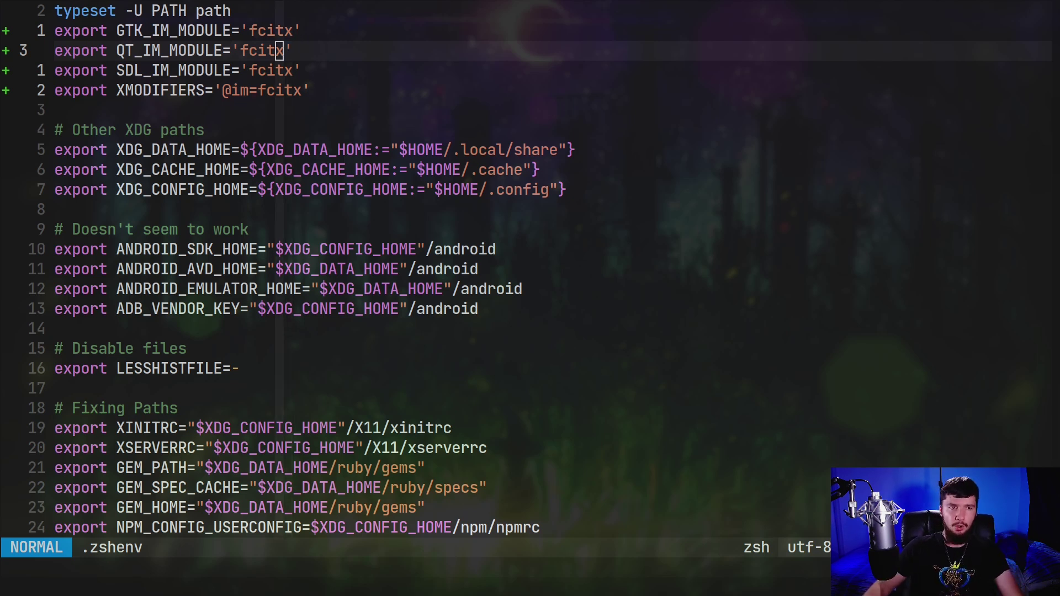
- Save and close .zshenv, and reload it with source .zshenv in a new terminal with enlarged text
type(":wq!")
key("Return")
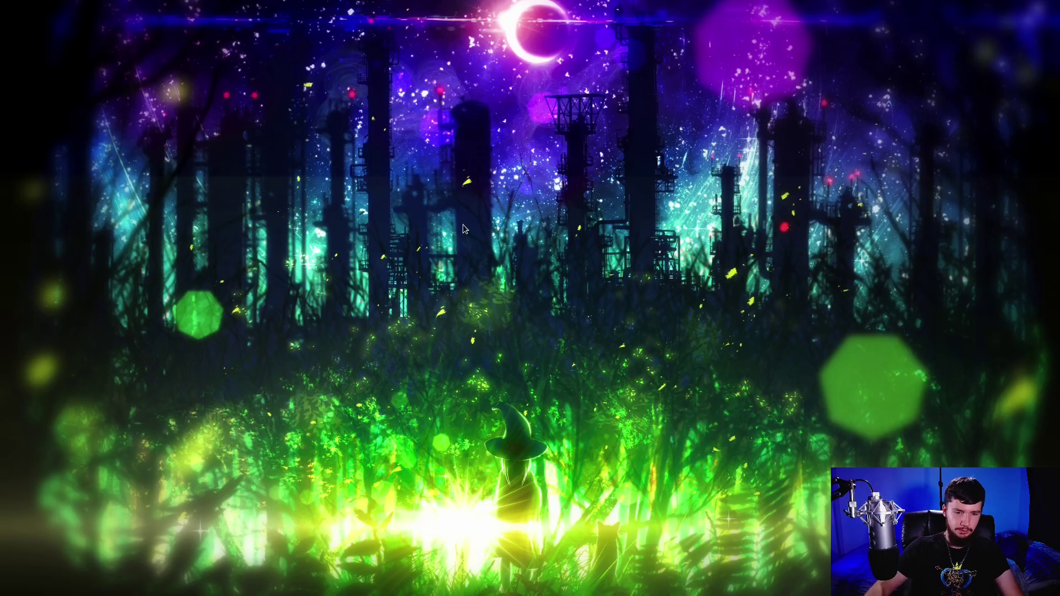
key("super+Return")
type("source .zshenv")
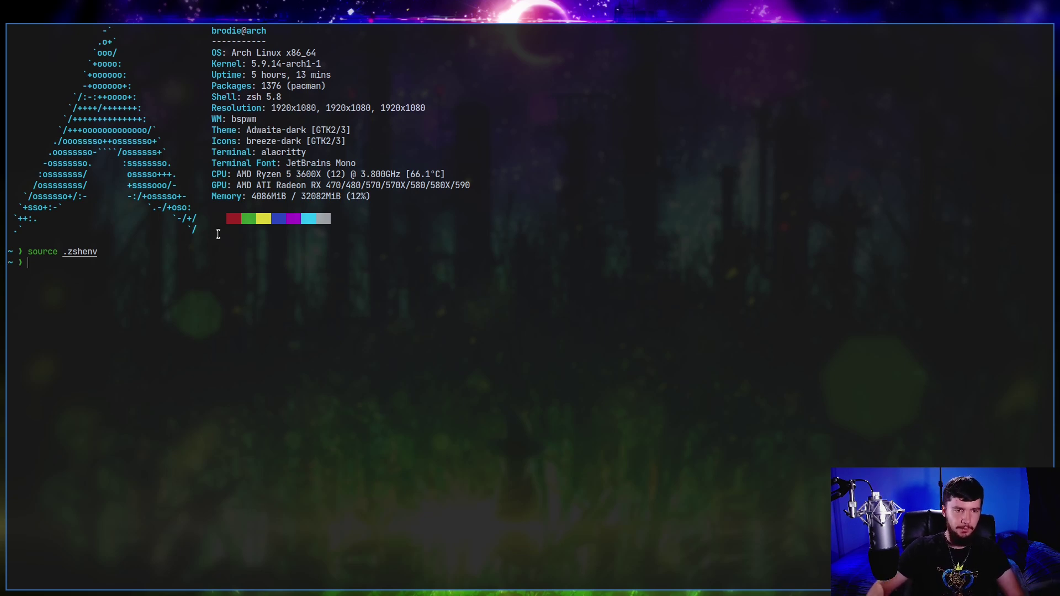
key("ctrl+plus")
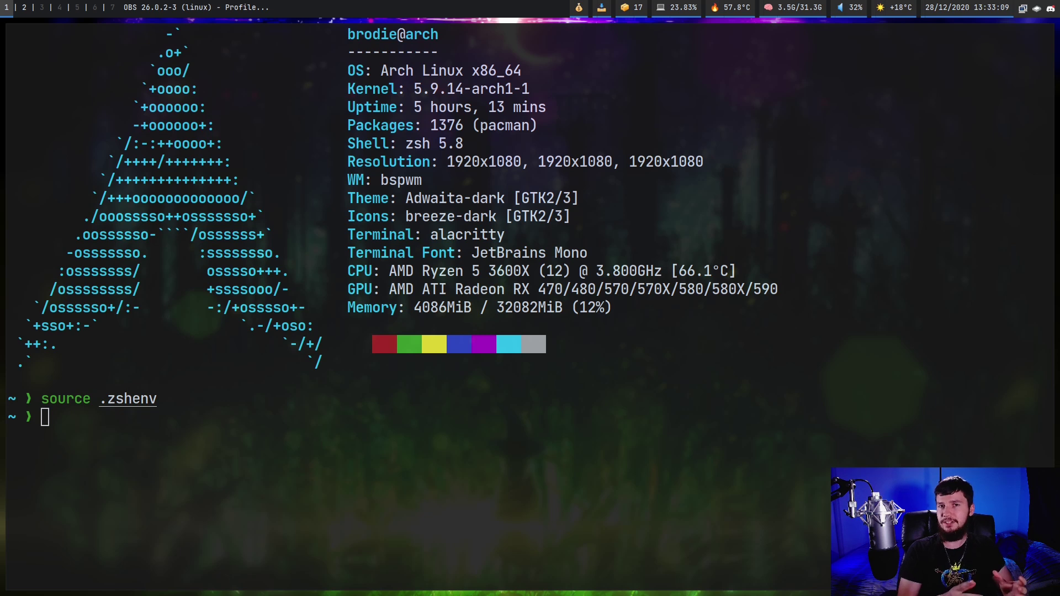
- Open /etc/locale.gen in vim with sudo, entering the account password when asked
left_click(450, 422)
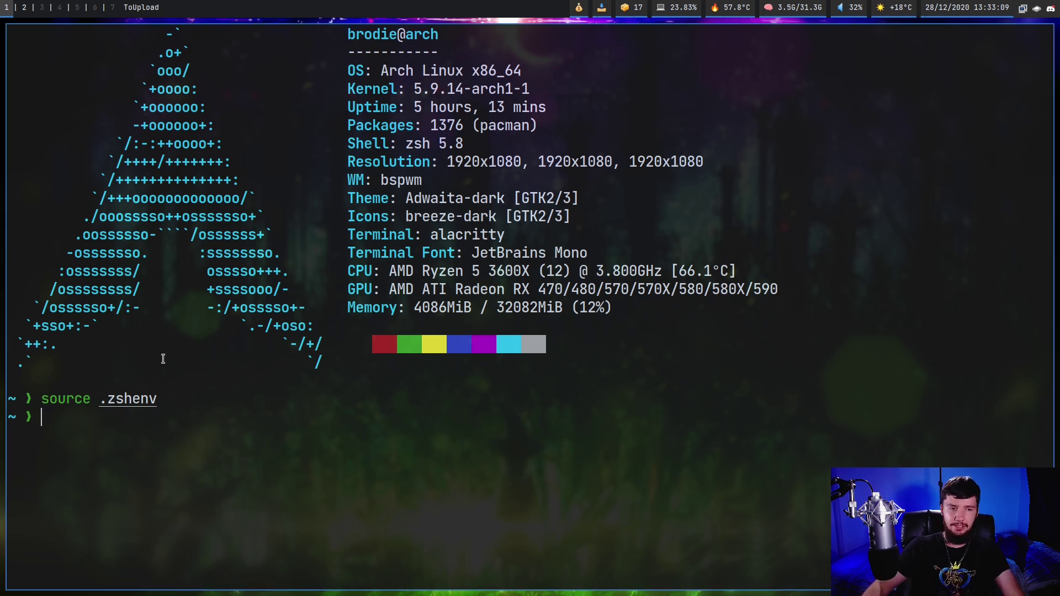
type("sud")
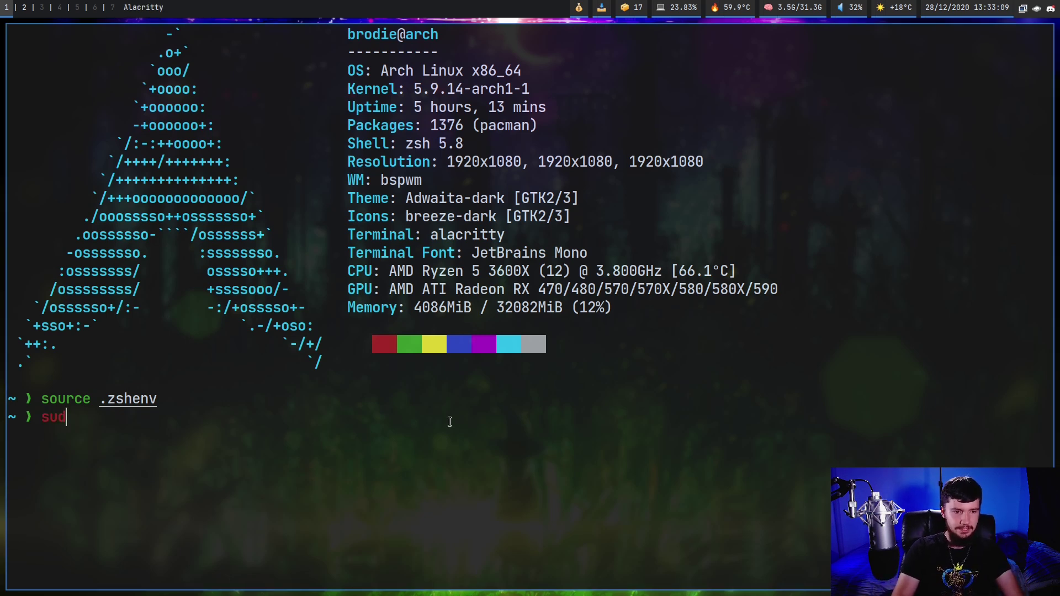
type("o vim /e")
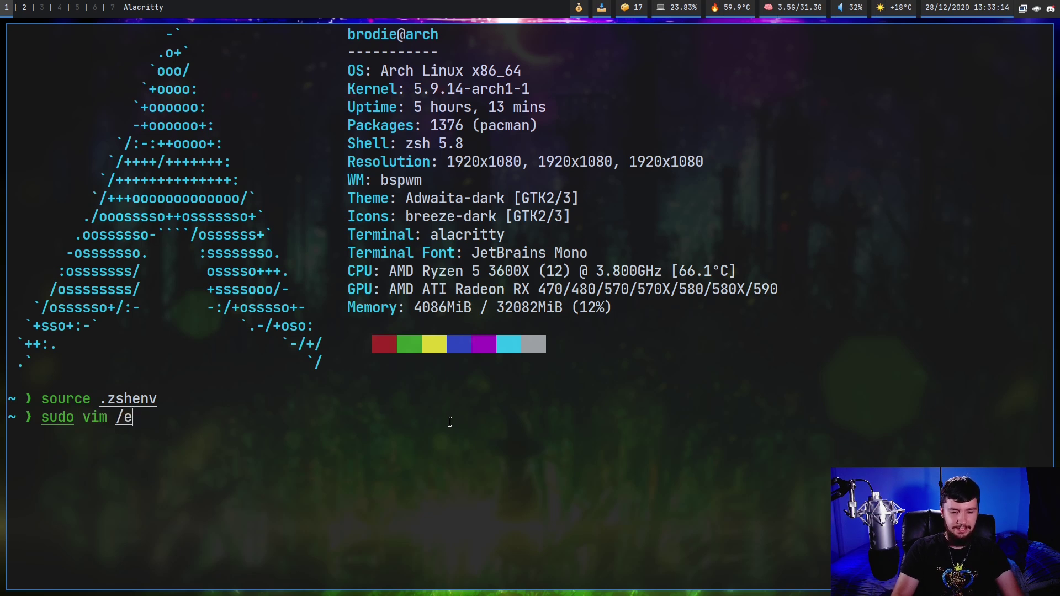
type("tc/local")
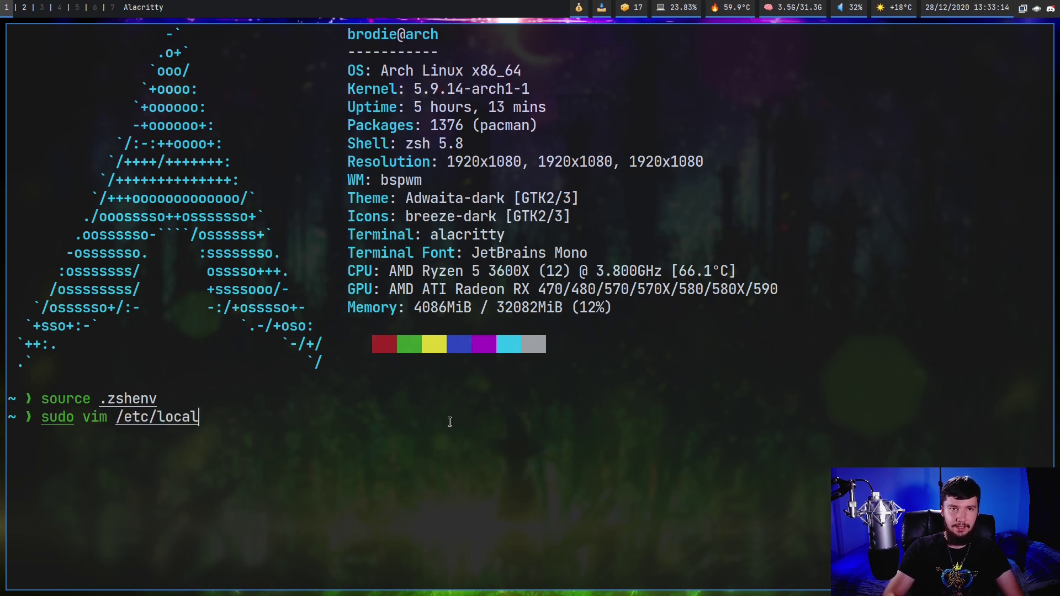
type("e.gen")
key("Return")
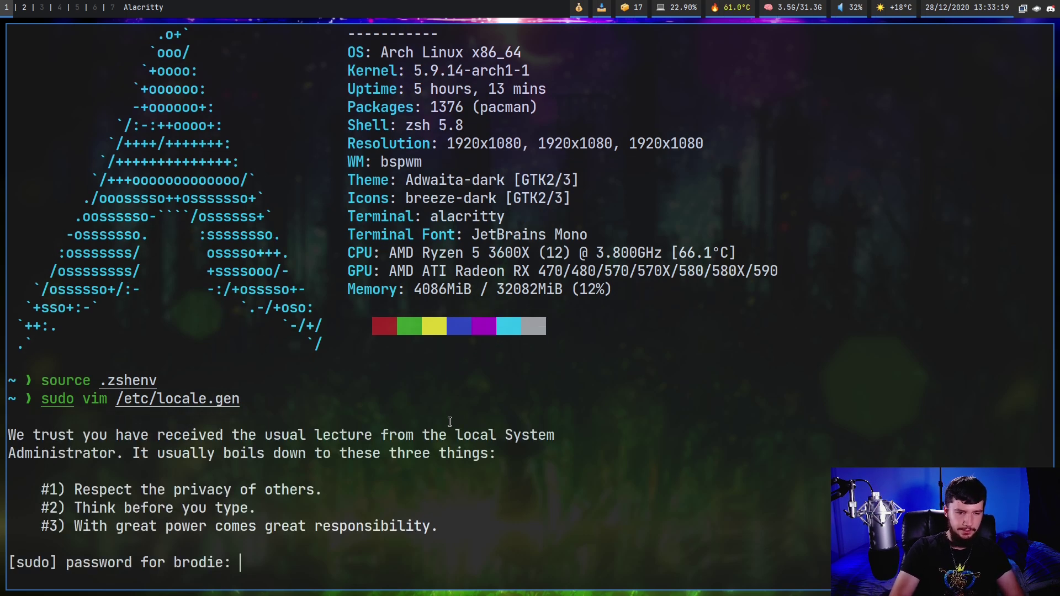
key("Return")
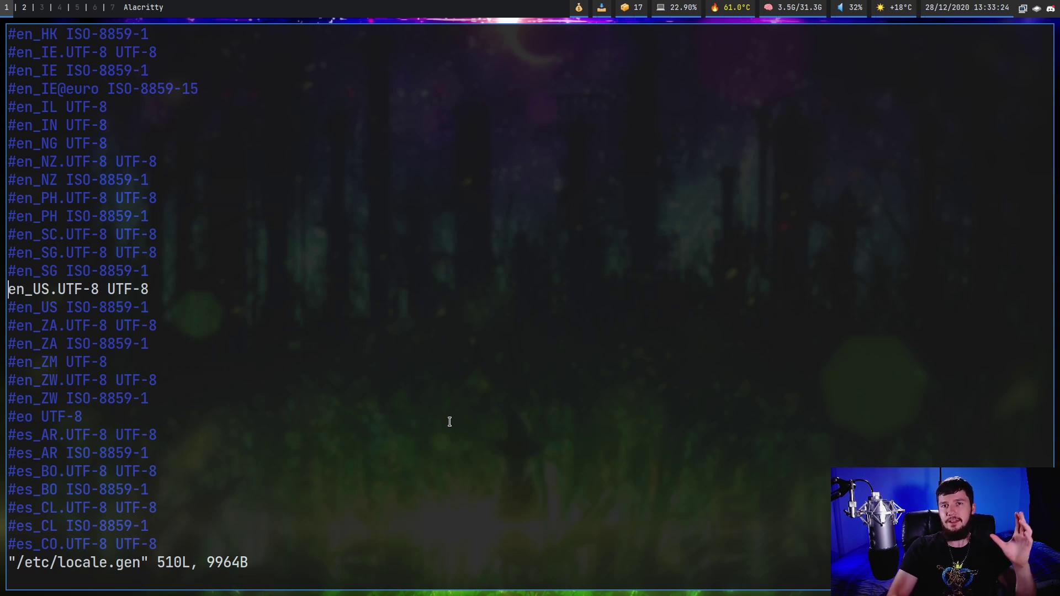
- Search locale.gen for JP and examine the ja_JP.UTF-8 UTF-8 line to check whether it is uncommented
type("/J")
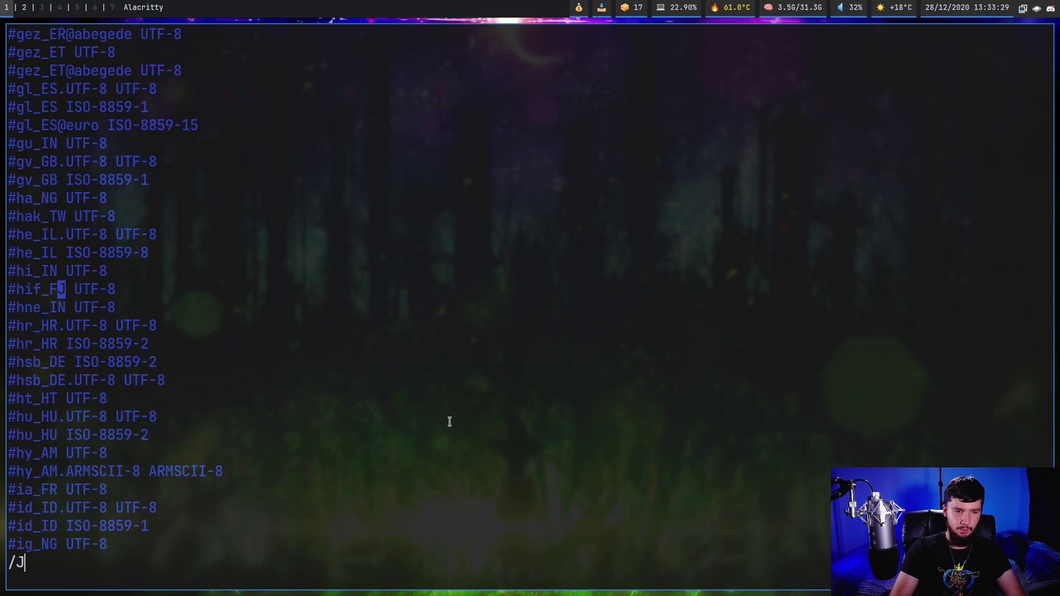
type("P")
key("Return")
key("j")
key("h")
key("h")
key("h")
key("l")
key("l")
key("l")
key("l")
key("l")
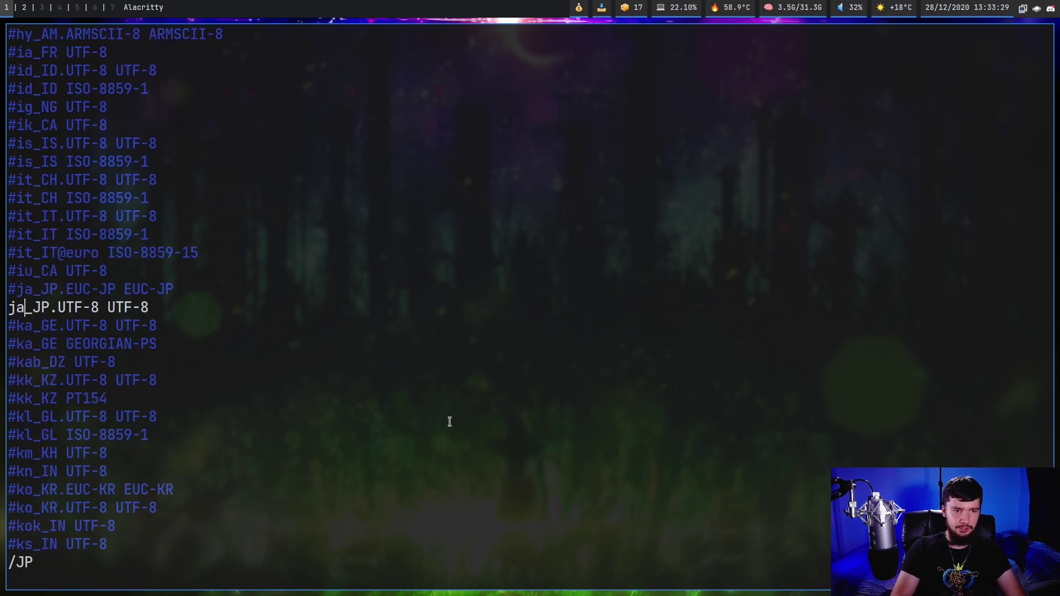
key("l")
key("l")
key("l")
key("l")
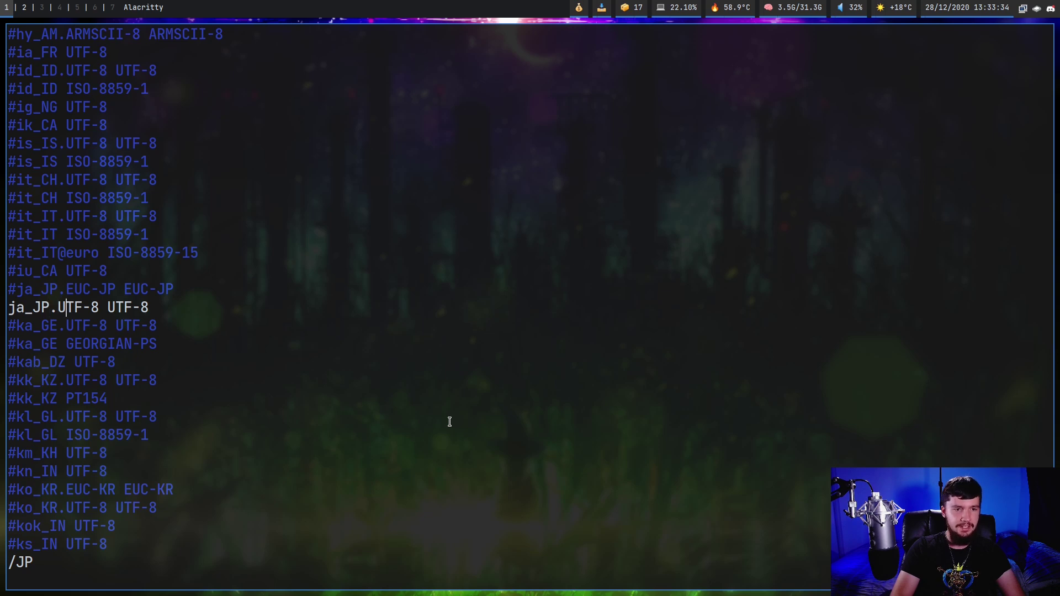
key("h")
key("h")
key("h")
key("h")
key("h")
key("h")
key("h")
key("h")
key("h")
key("h")
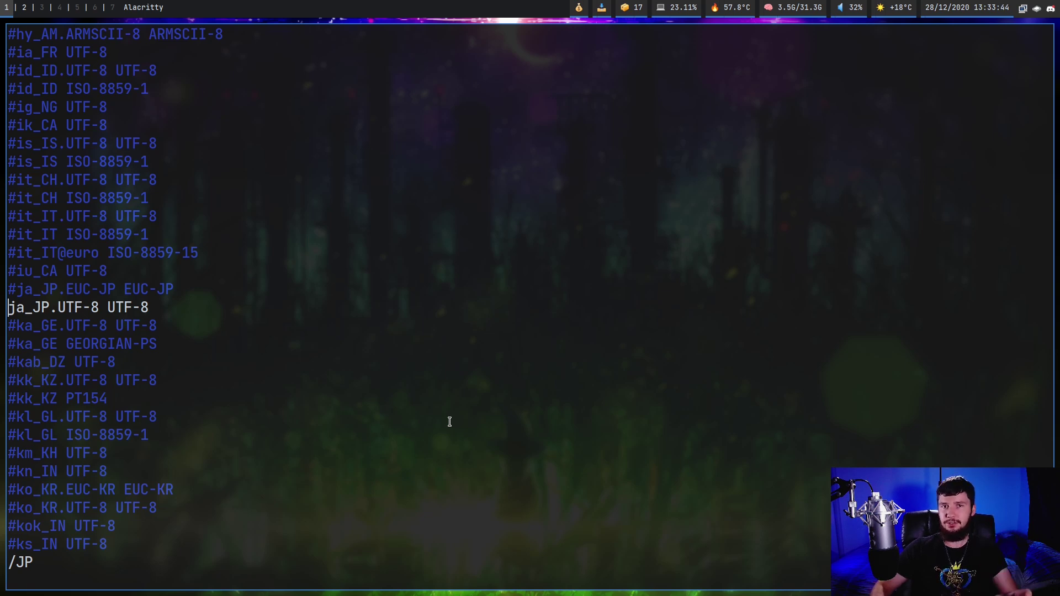
- Save and close locale.gen, and generate the enabled locales with sudo locale-gen
type(":wq!")
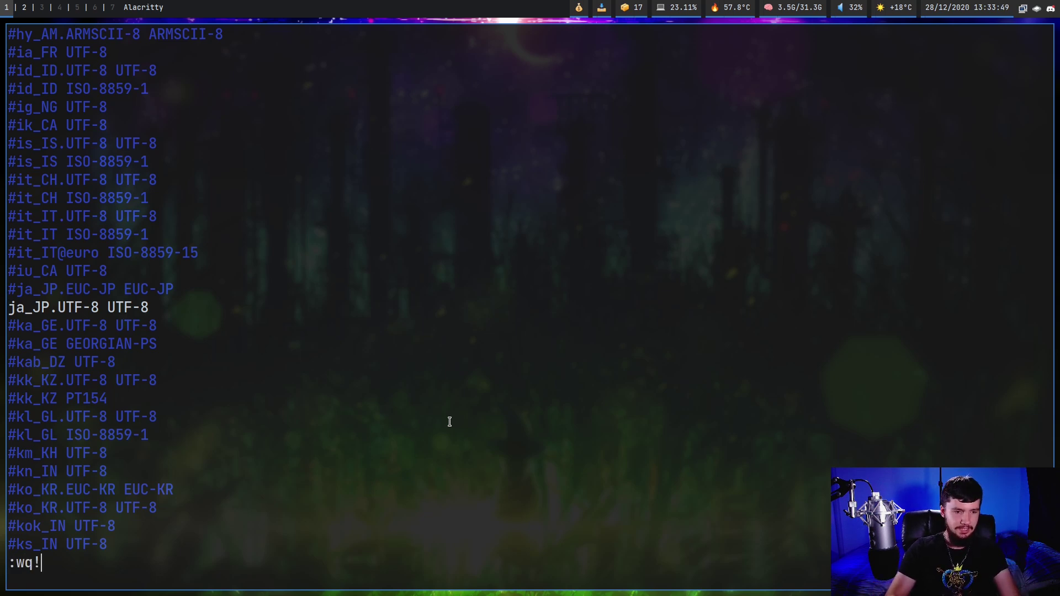
key("Return")
type("sudo local")
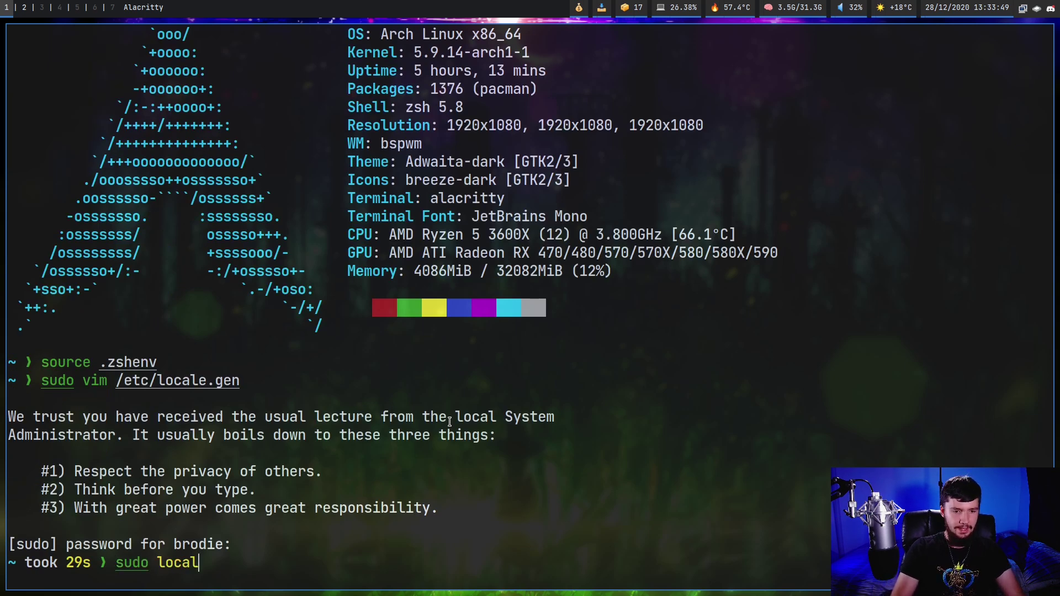
key("Tab")
key("Tab")
key("Tab")
key("Tab")
key("Tab")
key("Tab")
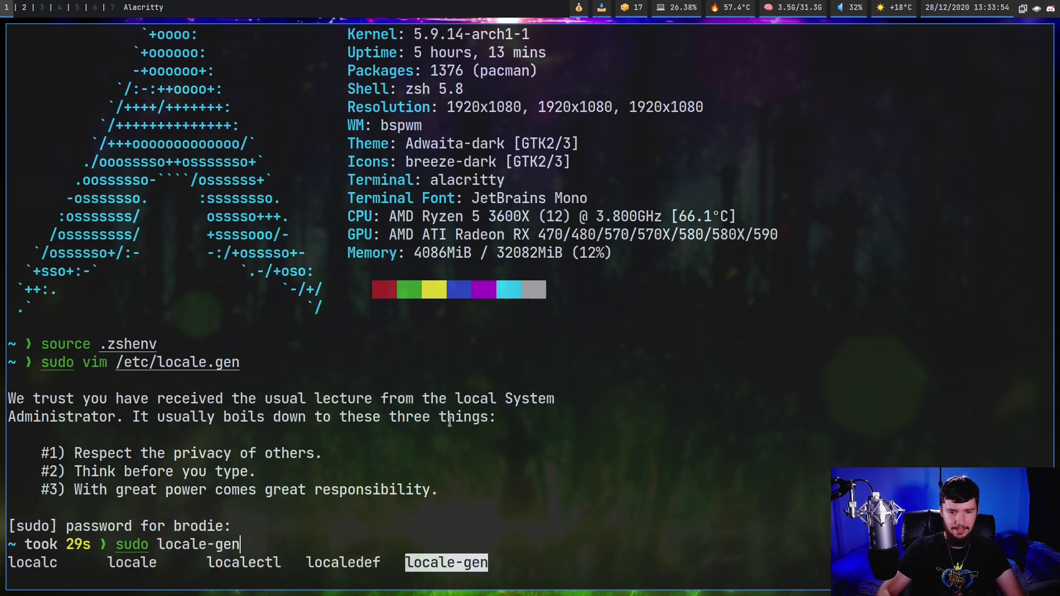
key("Return")
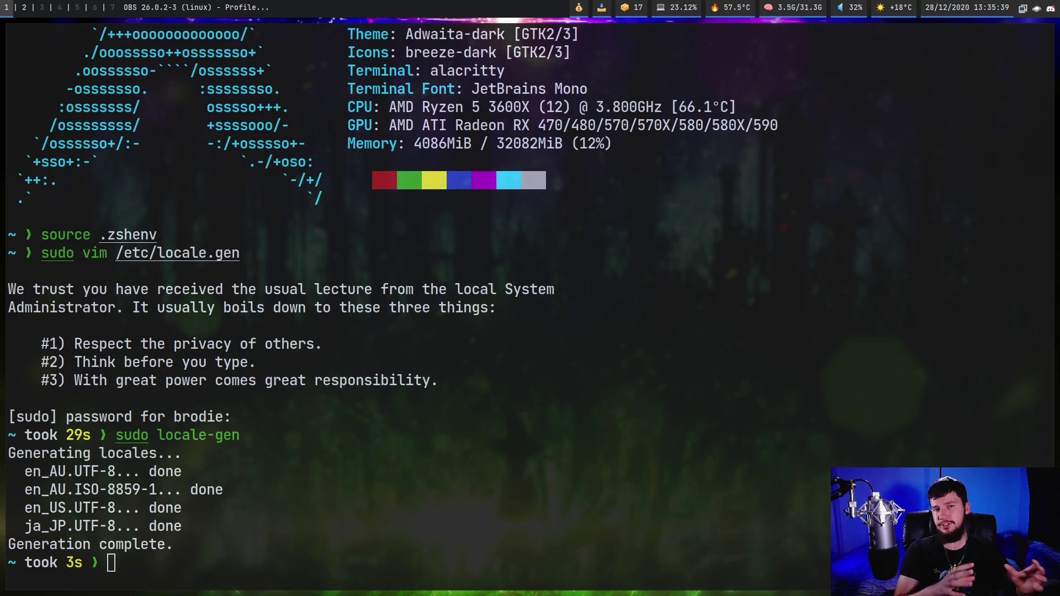
- Open bspwmrc through the config selector, editing it anyway despite the swap file, and show it fullscreen with larger text
left_click(635, 422)
key("super+e")
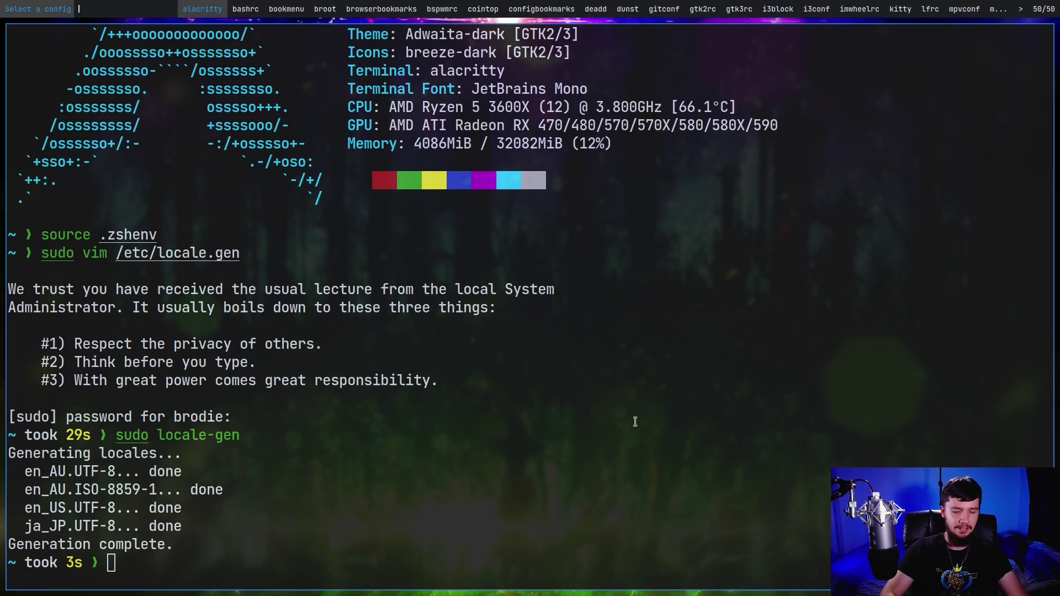
key("Return")
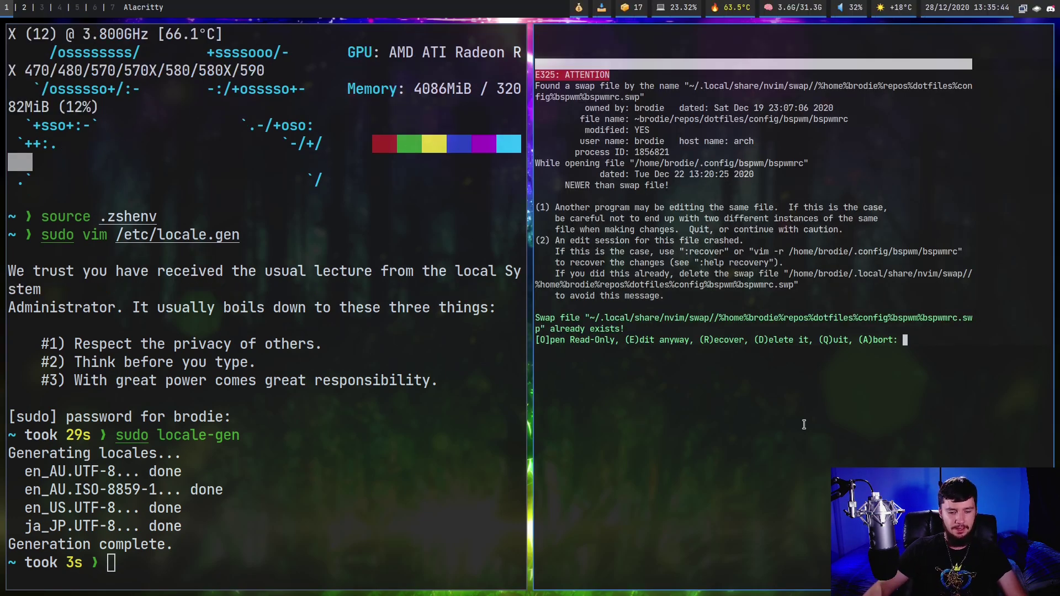
key("e")
key("super+f")
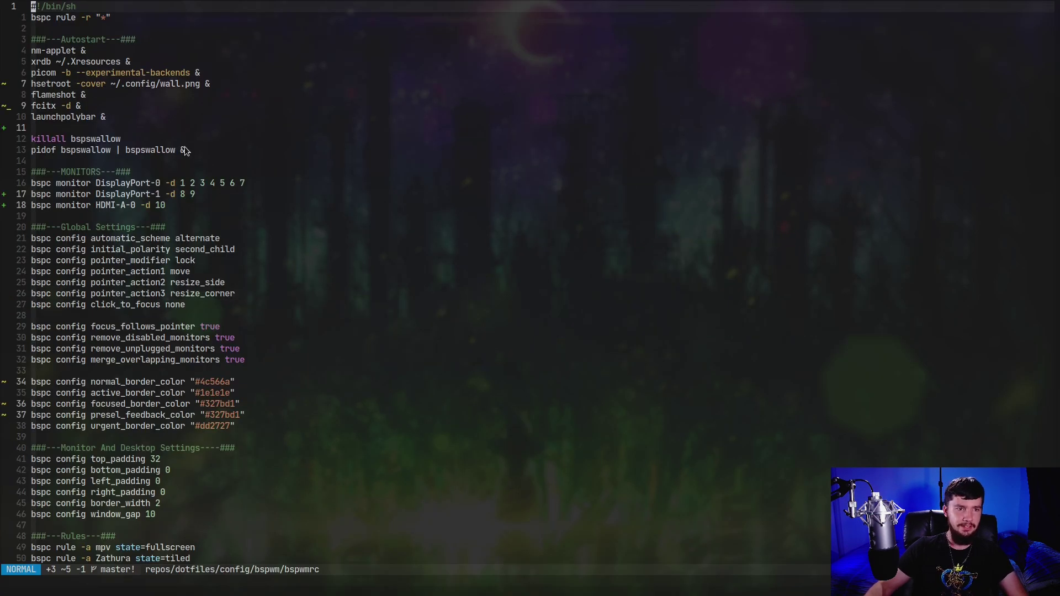
key("ctrl+equal")
key("ctrl+equal")
key("ctrl+equal")
key("ctrl+equal")
- Go to the fcitx -d & line in the Autostart section of bspwmrc and save the file
key("j")
key("j")
key("j")
key("j")
key("j")
key("j")
key("j")
key("j")
key("j")
key("l")
key("w")
key("w")
key("w")
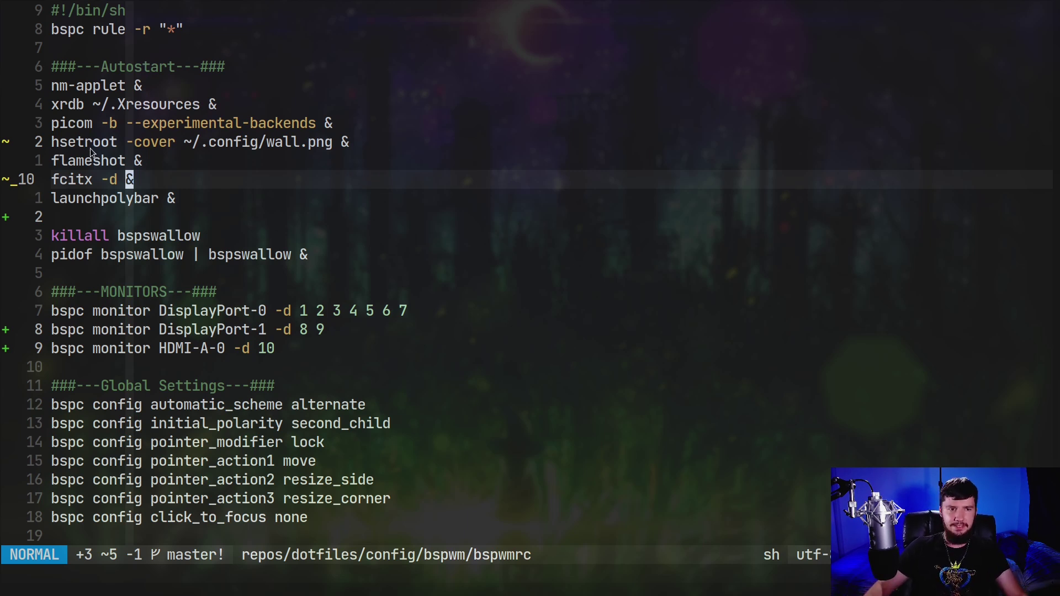
type(":w")
key("Return")
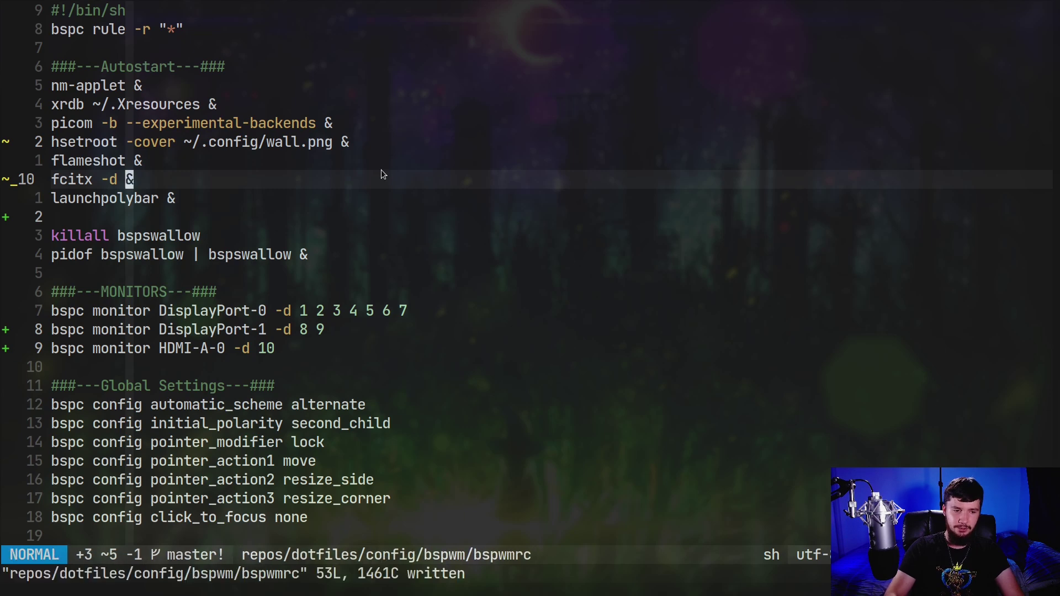
- Restart bspwm after leaving fullscreen, and launch fcitx-configtool from the terminal
key("super+f")
key("super+alt+r")
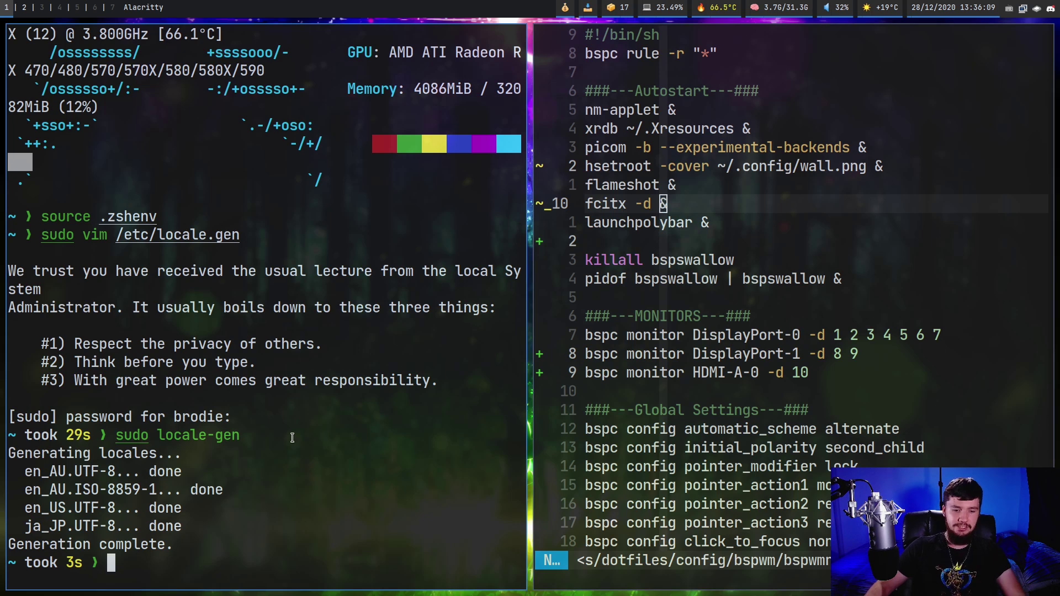
type("fcitx")
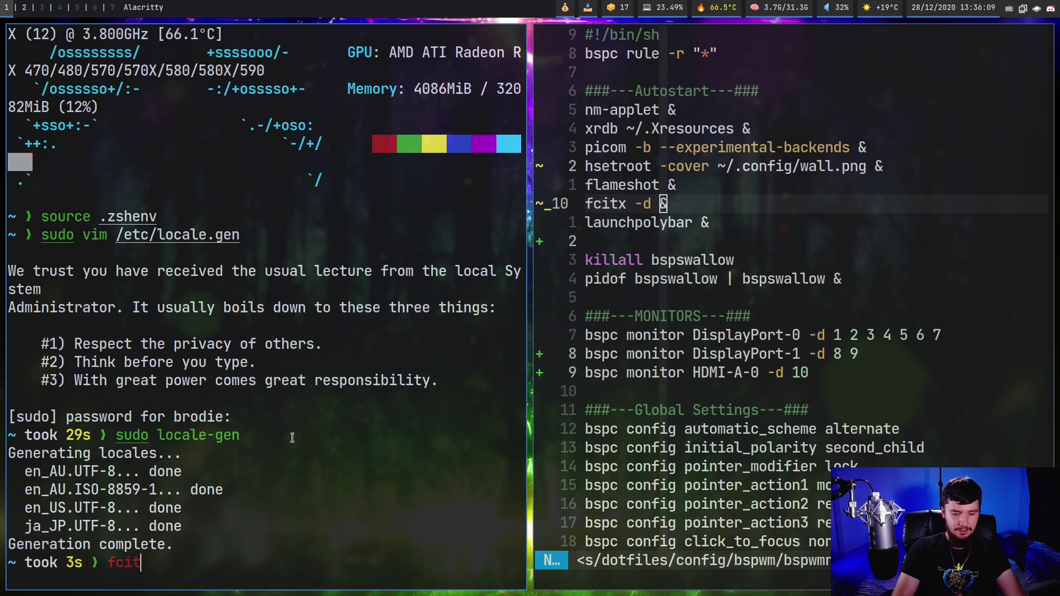
type("-configtool")
key("Return")
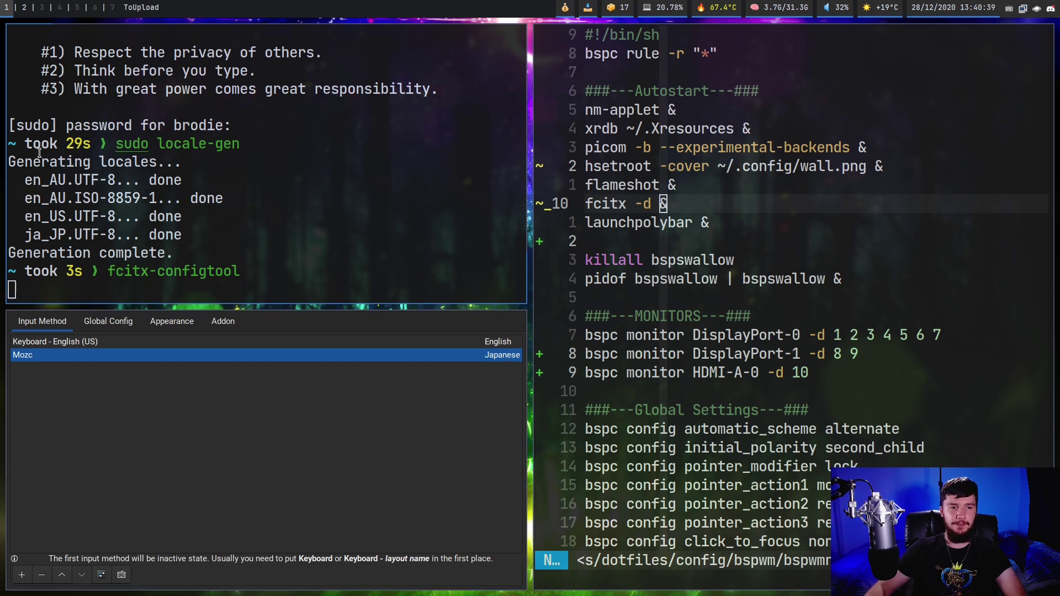
- Add Mozc as a Japanese input method, searching for moz with the list not limited to the current language
left_click(108, 321)
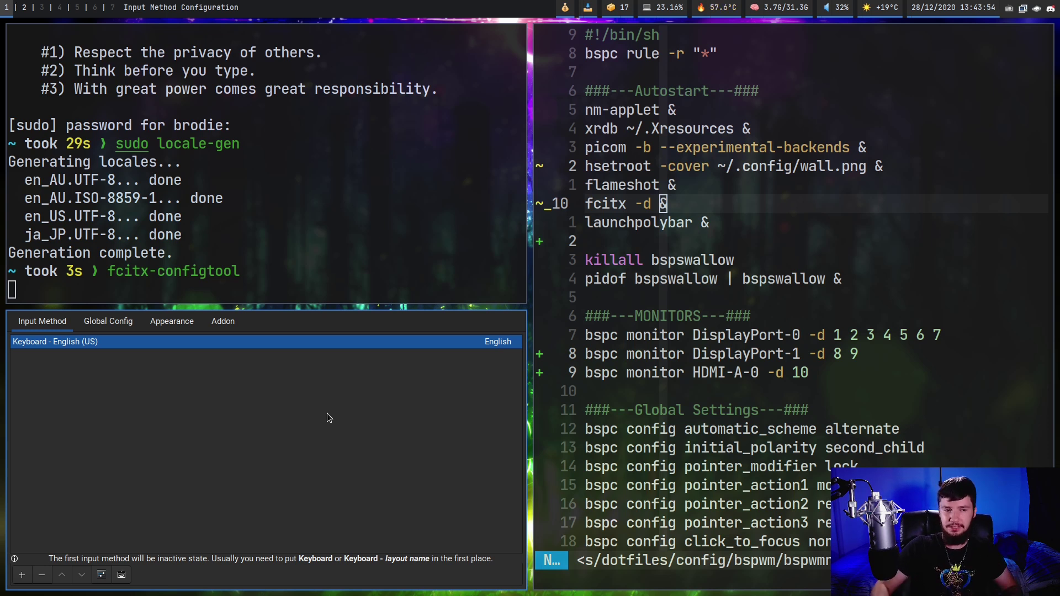
left_click(21, 575)
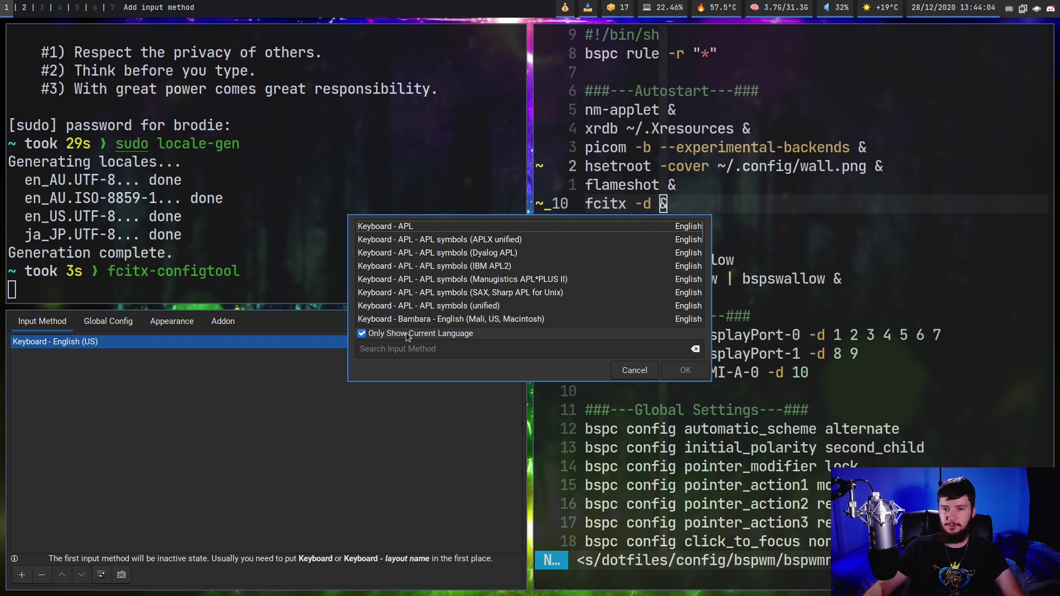
left_click(423, 333)
left_click(464, 350)
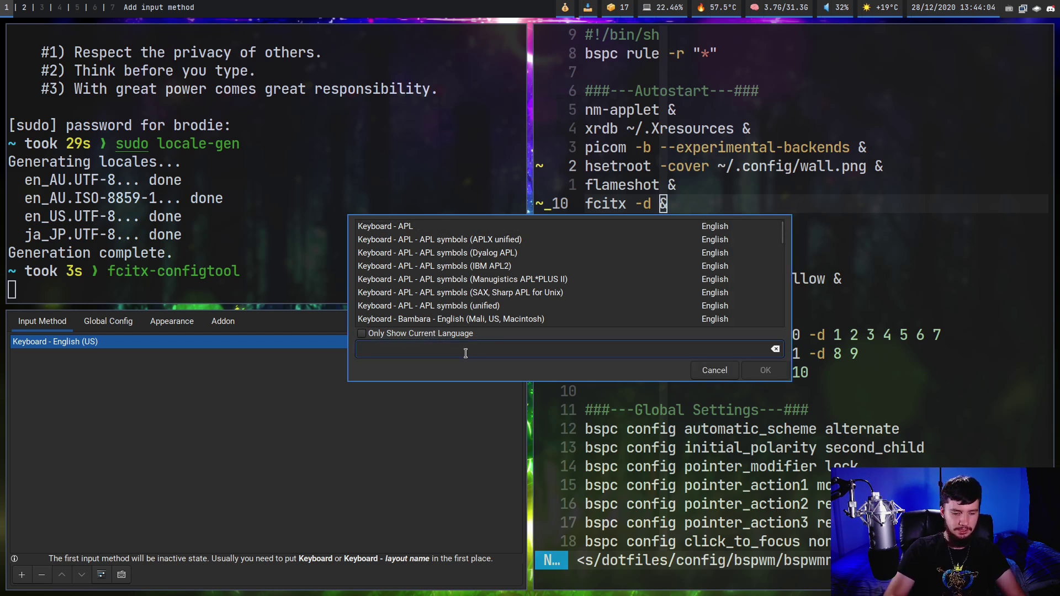
type("moz")
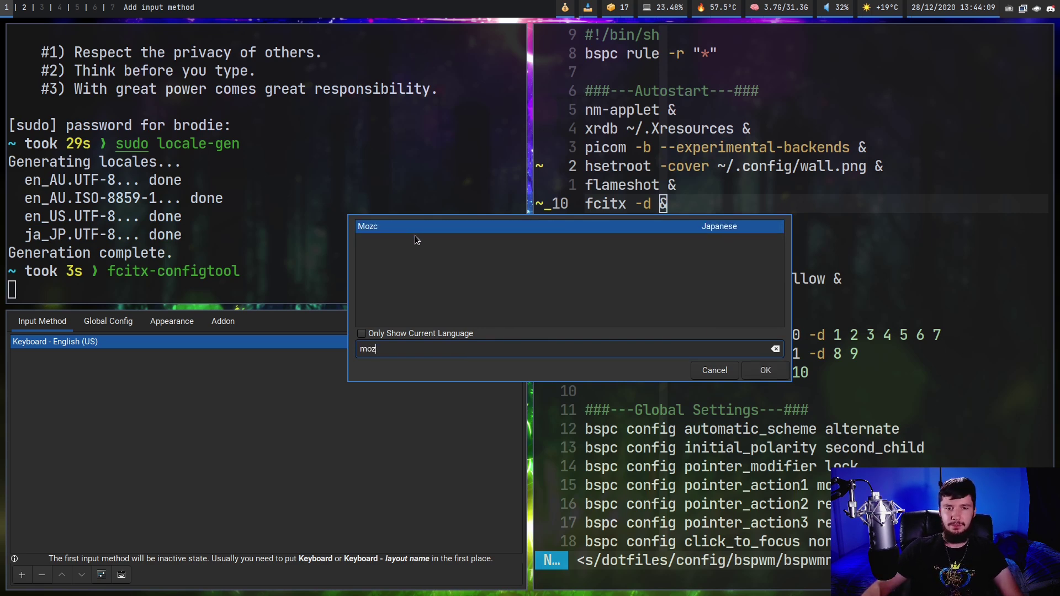
left_click(779, 370)
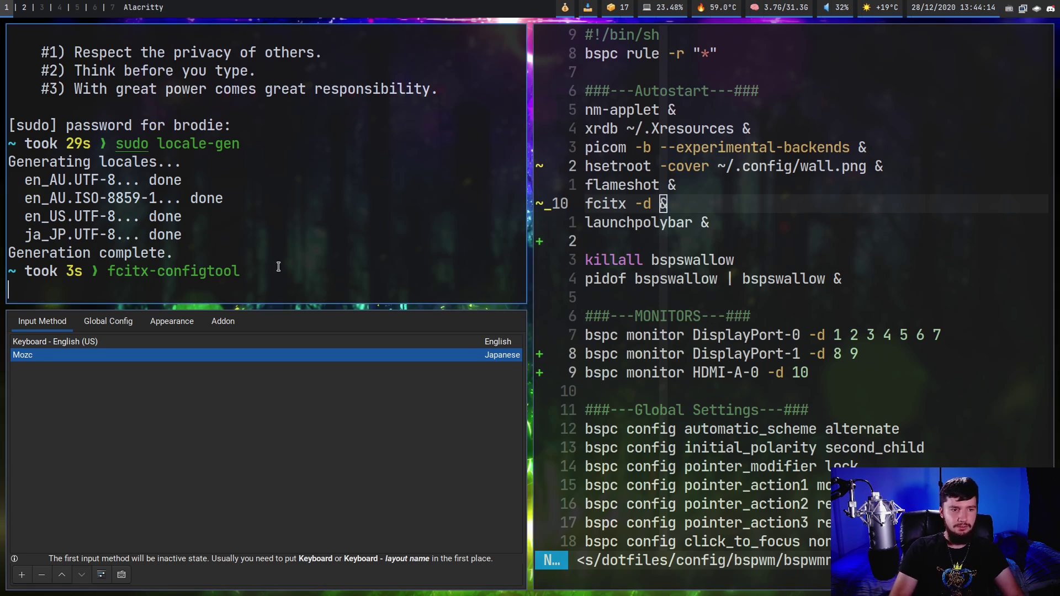
- Switch the fcitx skin to dark and test it by entering hito with Mozc in the terminal, discarding the text
key("ctrl+space")
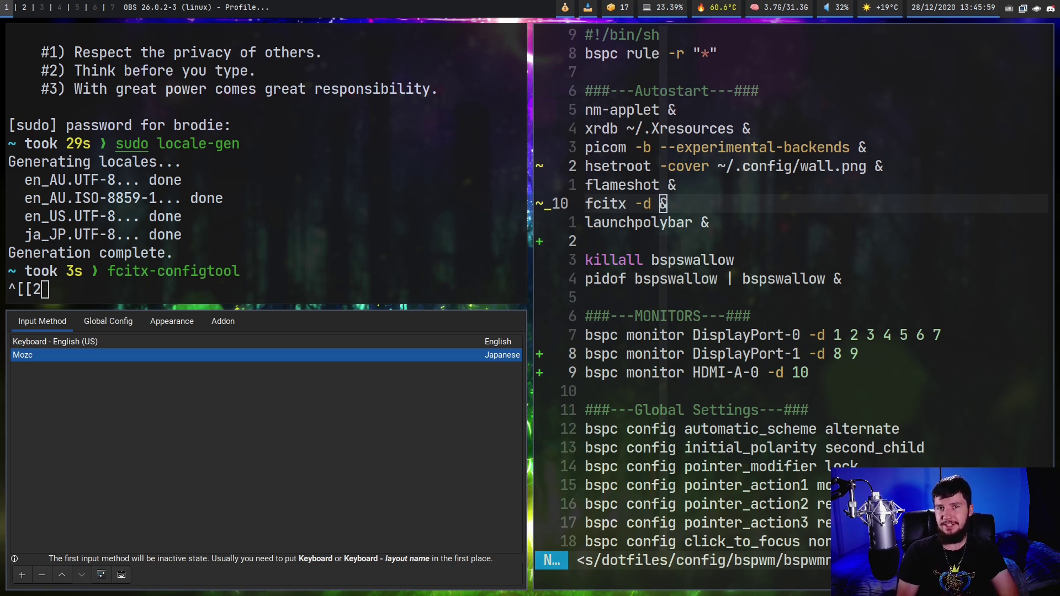
mouse_move(329, 227)
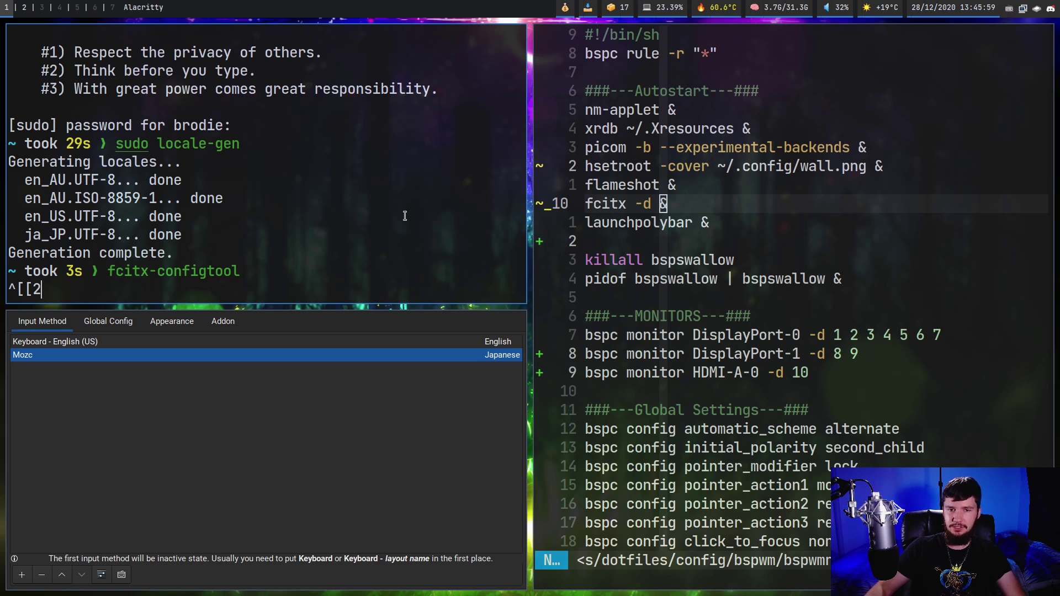
right_click(1008, 9)
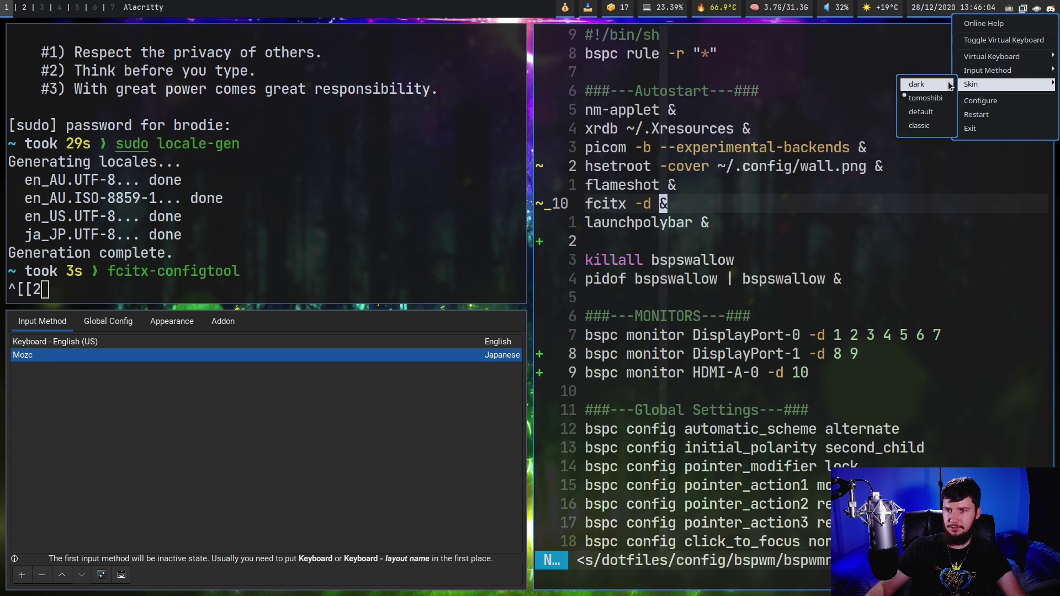
left_click(243, 241)
key("ctrl+space")
type("hito")
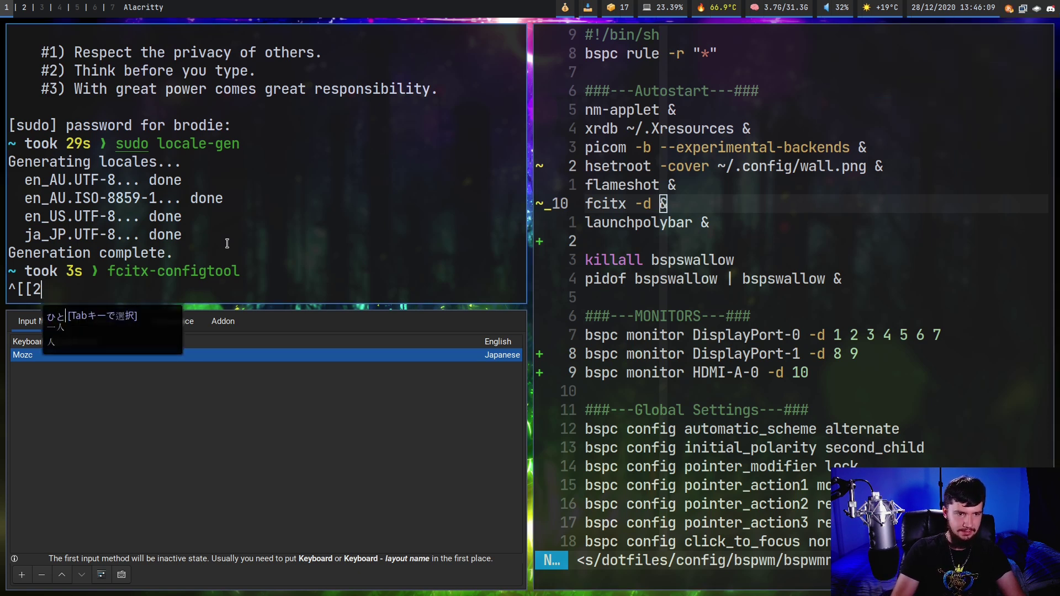
key("Escape")
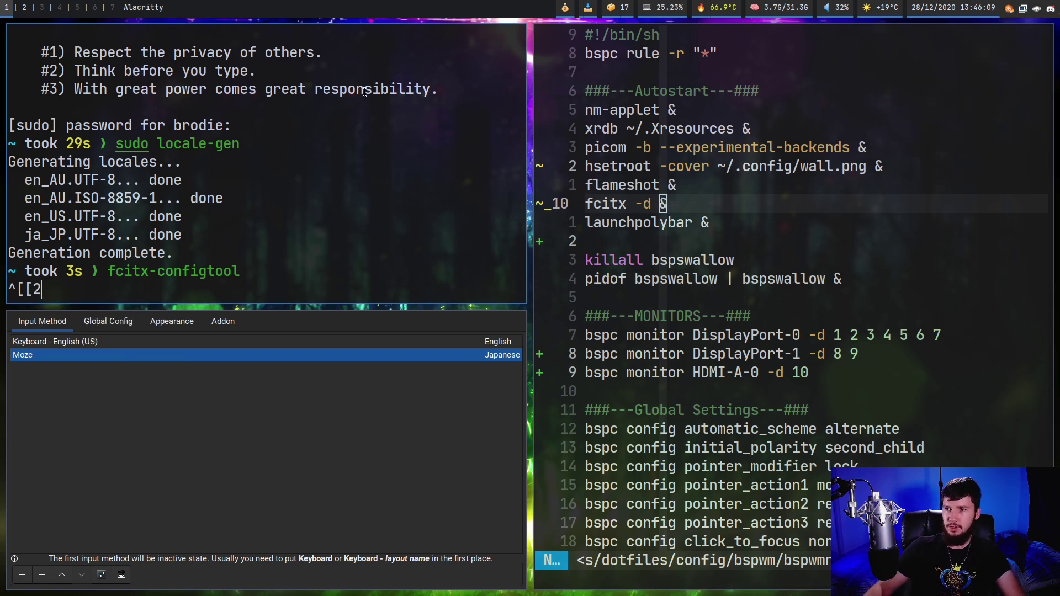
- Switch the fcitx skin to default and test it with a short Japanese entry in the terminal, removing the text
right_click(1010, 11)
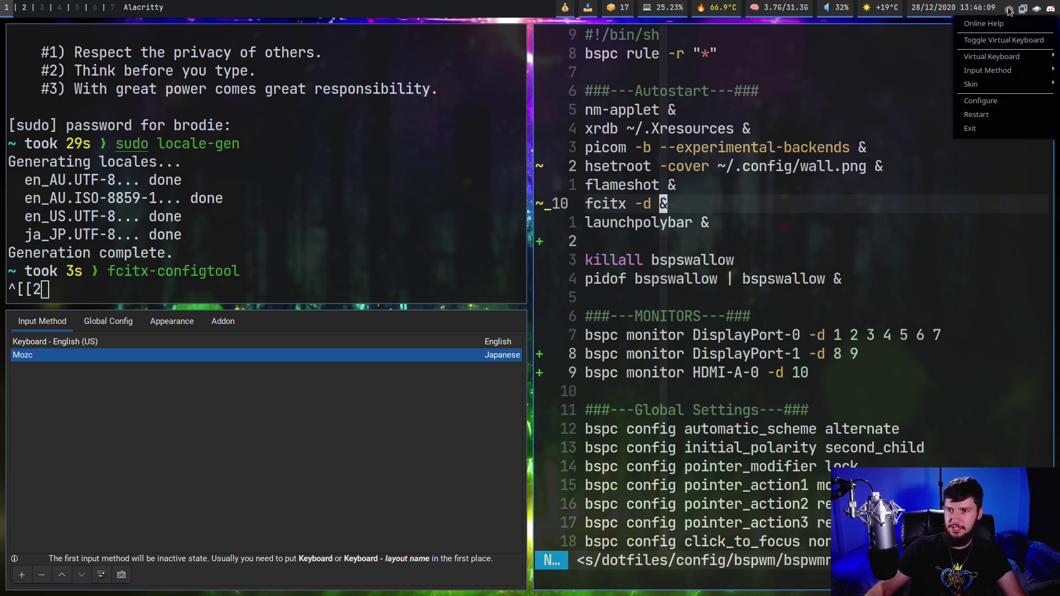
left_click(992, 87)
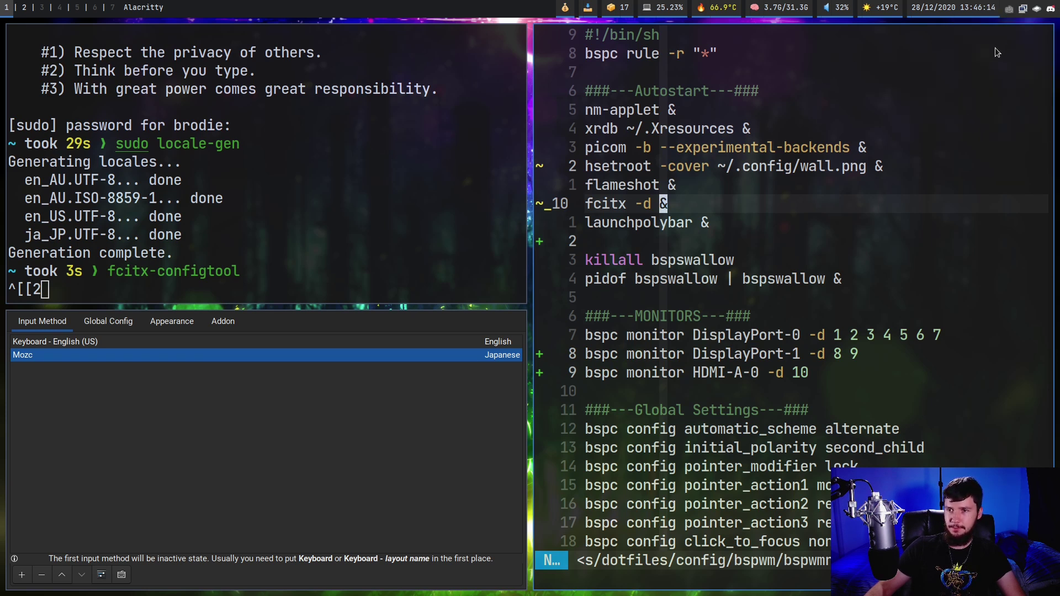
right_click(1009, 11)
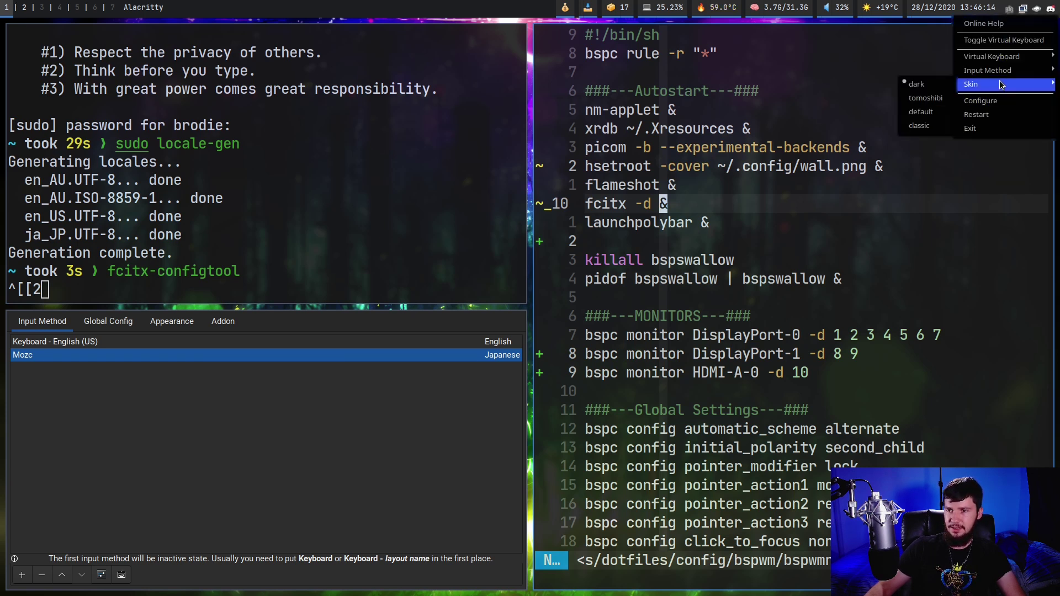
left_click(921, 111)
key("BackSpace")
key("BackSpace")
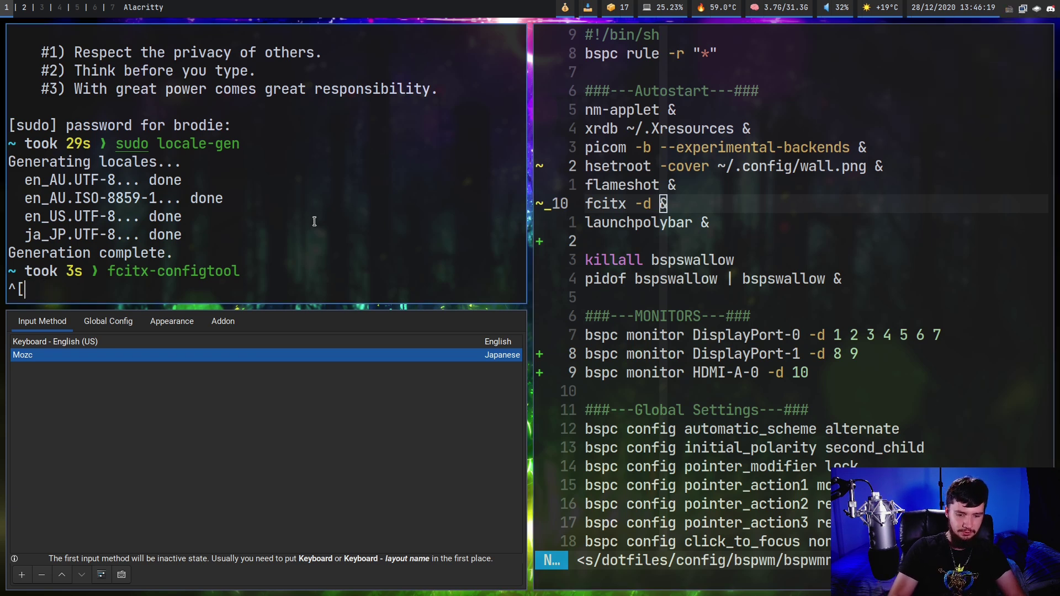
type("h")
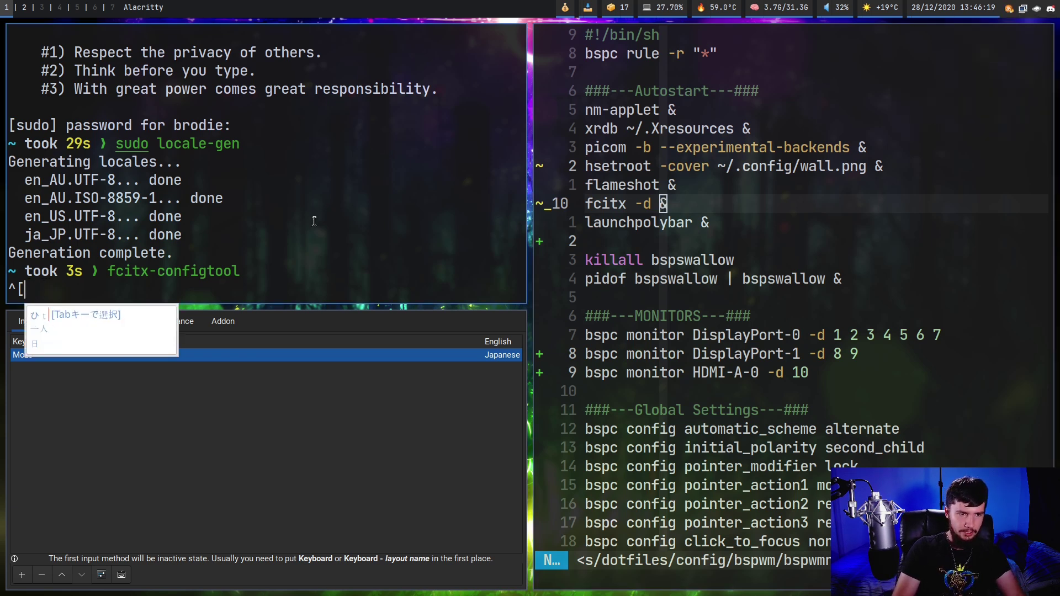
key("BackSpace")
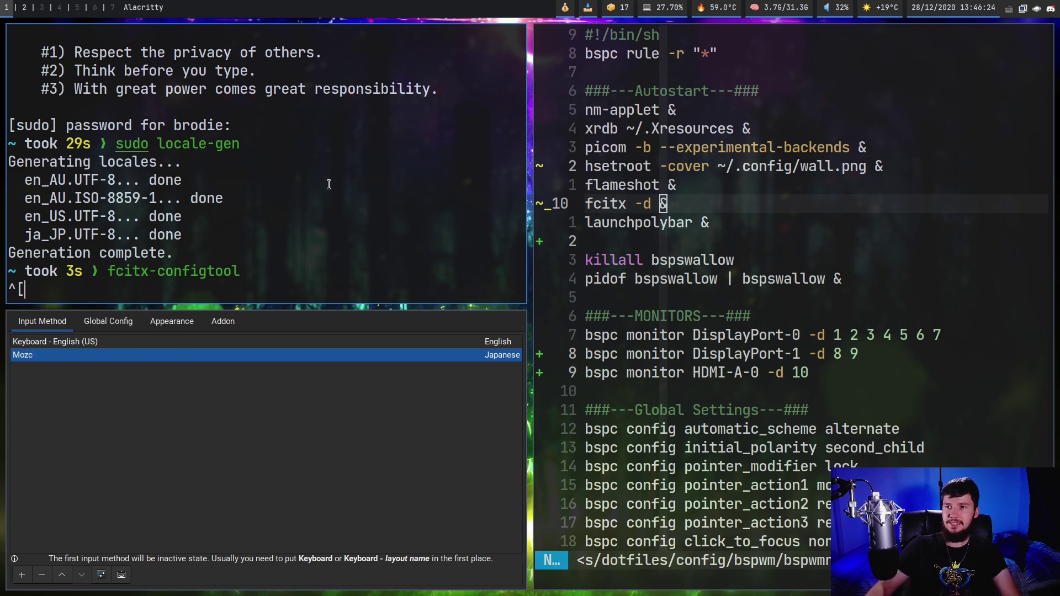
- Set the fcitx skin to tomoshibi and try Japanese text entry with Mozc in the terminal
right_click(1009, 9)
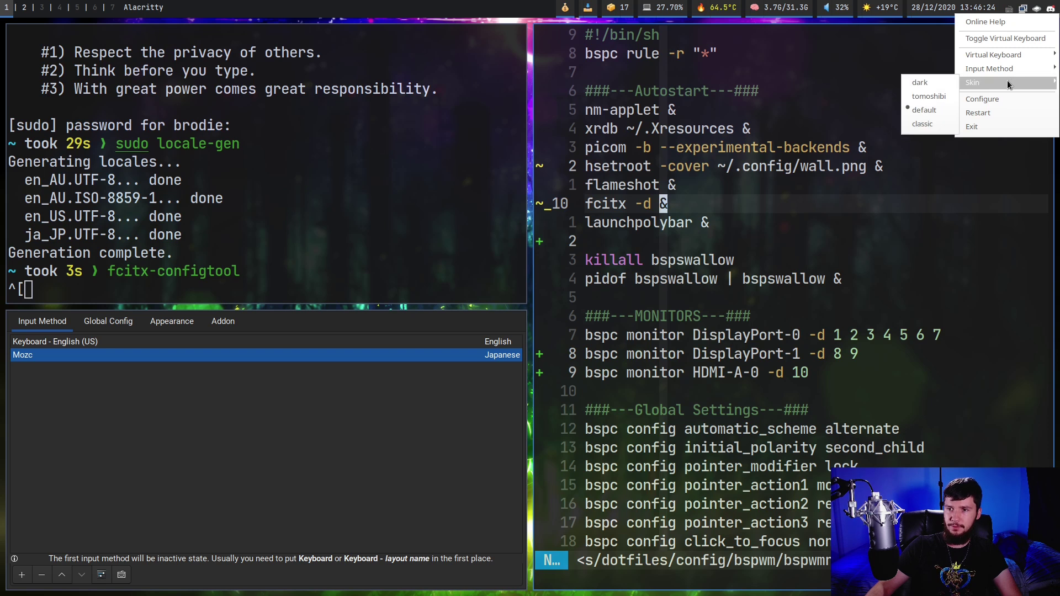
left_click(943, 97)
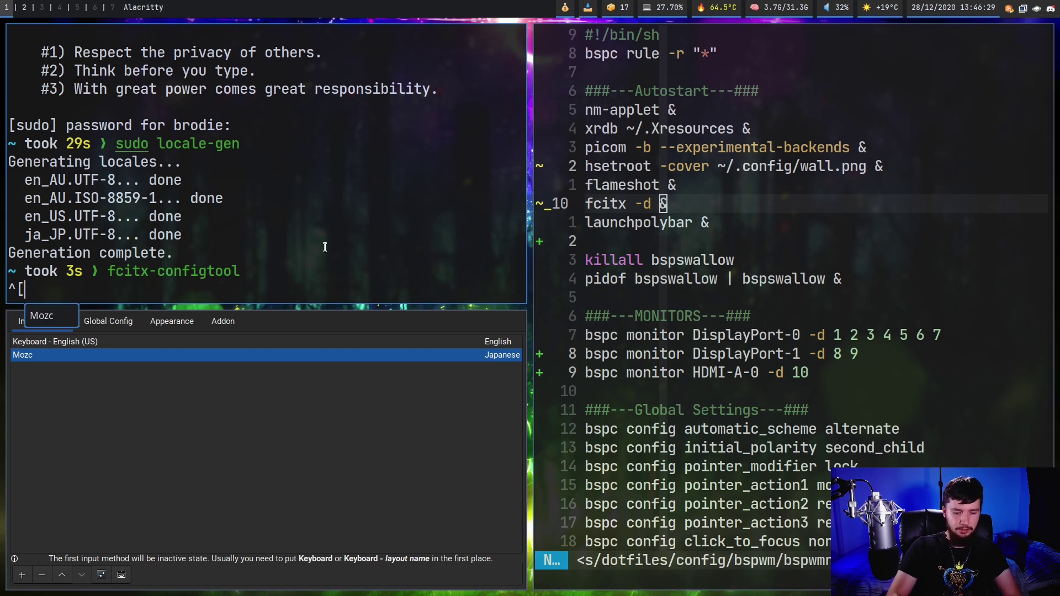
type("itori")
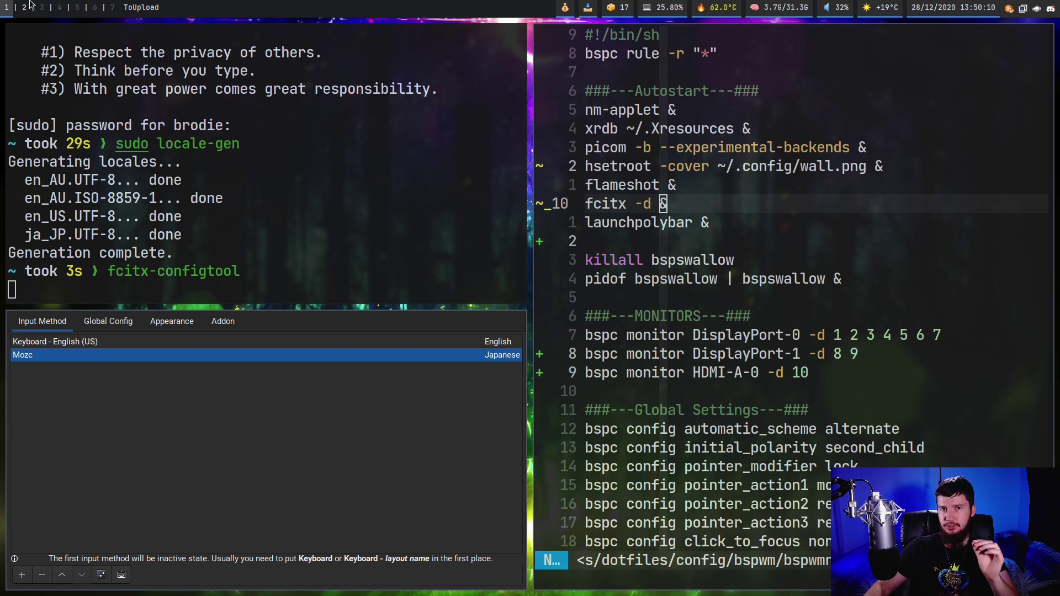
- Open Mozc's Configuration Tool from the fcitx tray entry
right_click(1010, 11)
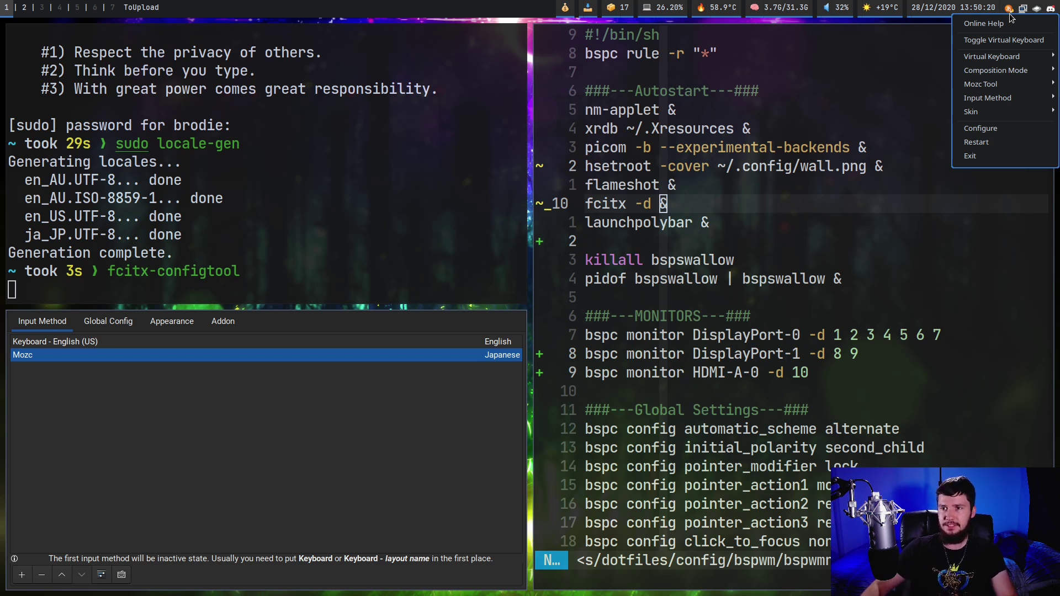
right_click(1010, 10)
right_click(1010, 9)
mouse_move(1005, 83)
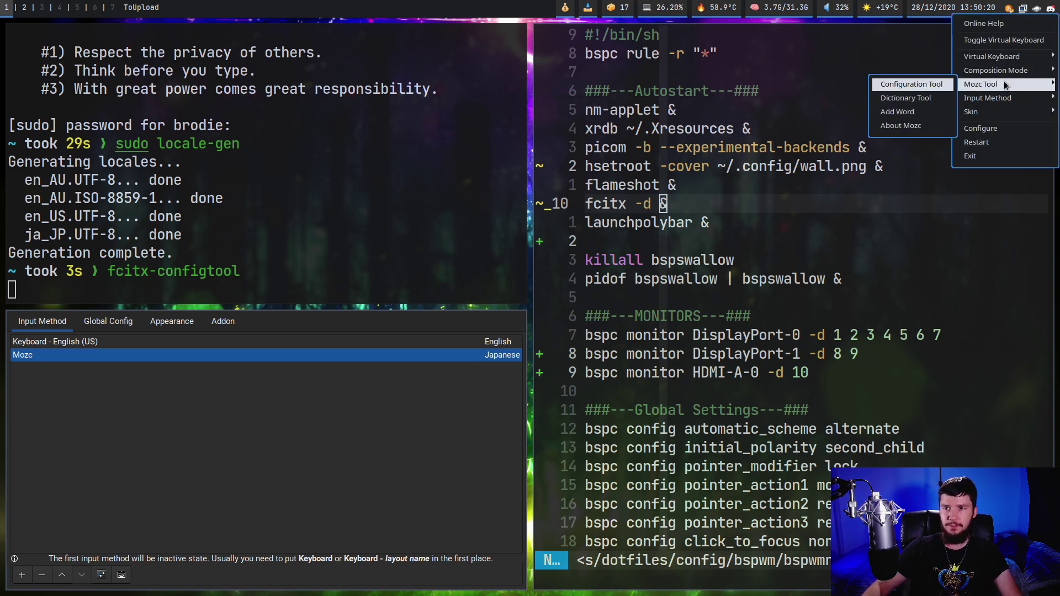
left_click(933, 87)
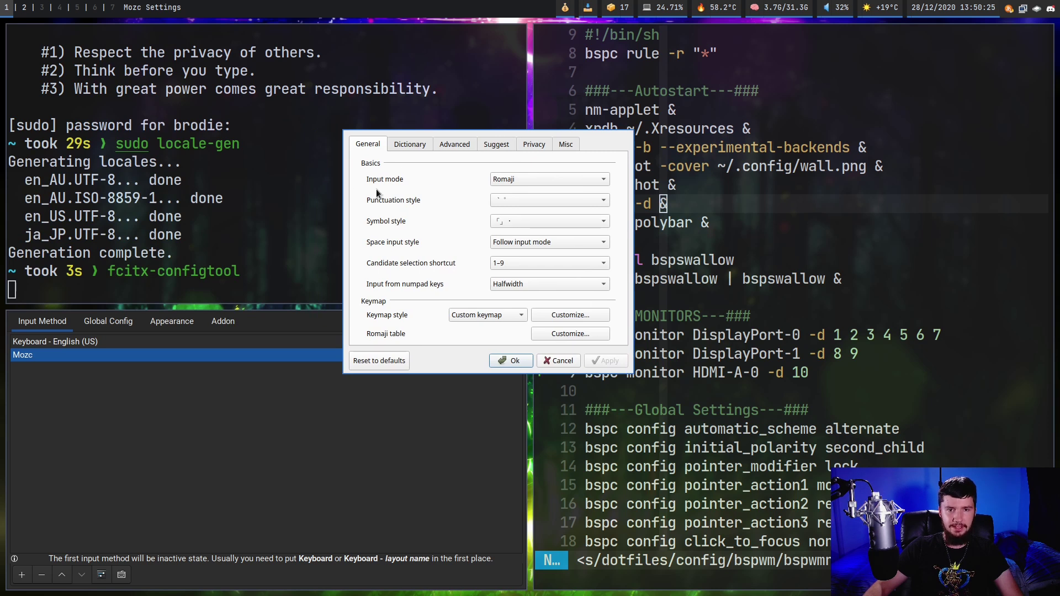
- Set Mozc's input mode to Kana and test it with arbitrary characters in the terminal, clearing the text
left_click(561, 181)
left_click(539, 191)
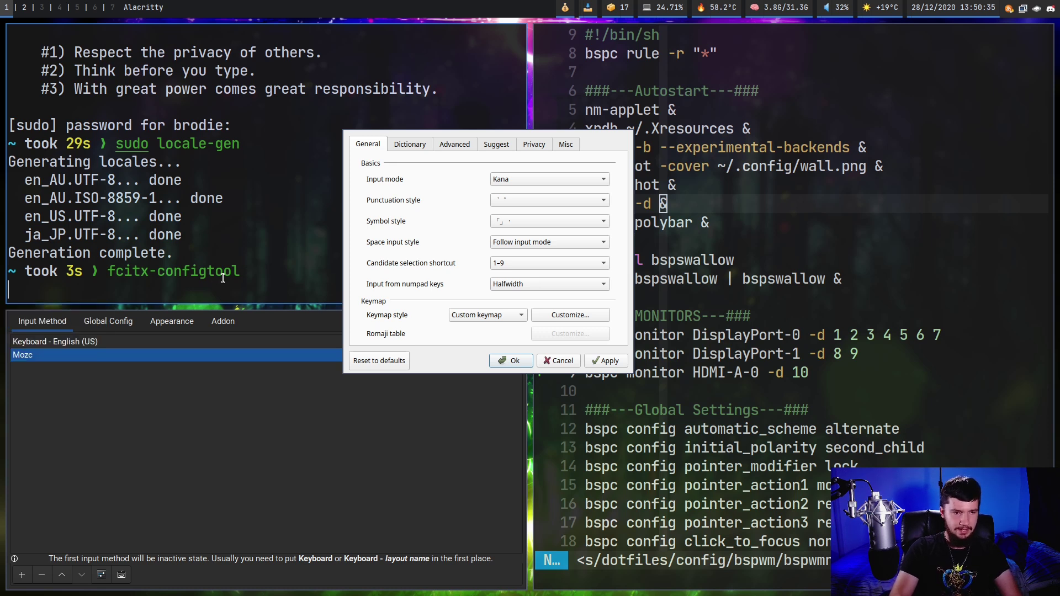
type("sdhjfs")
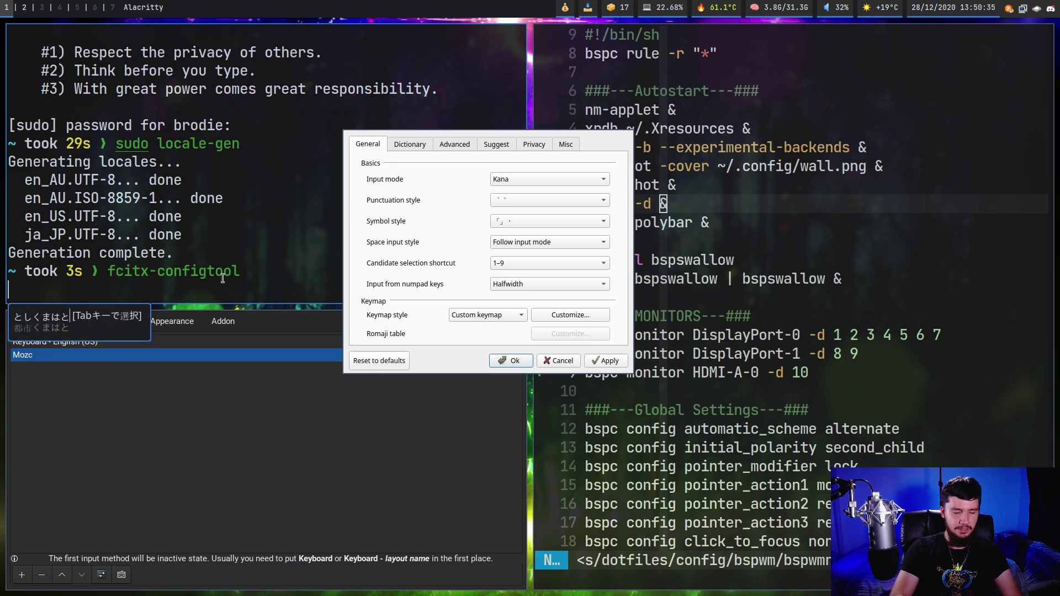
type("were")
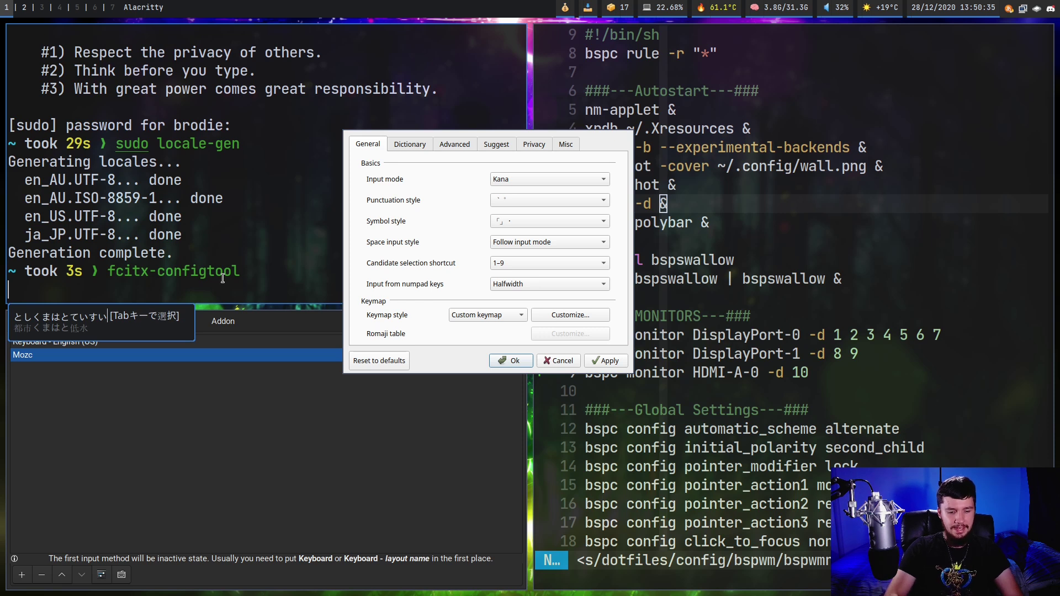
type("zxxcv")
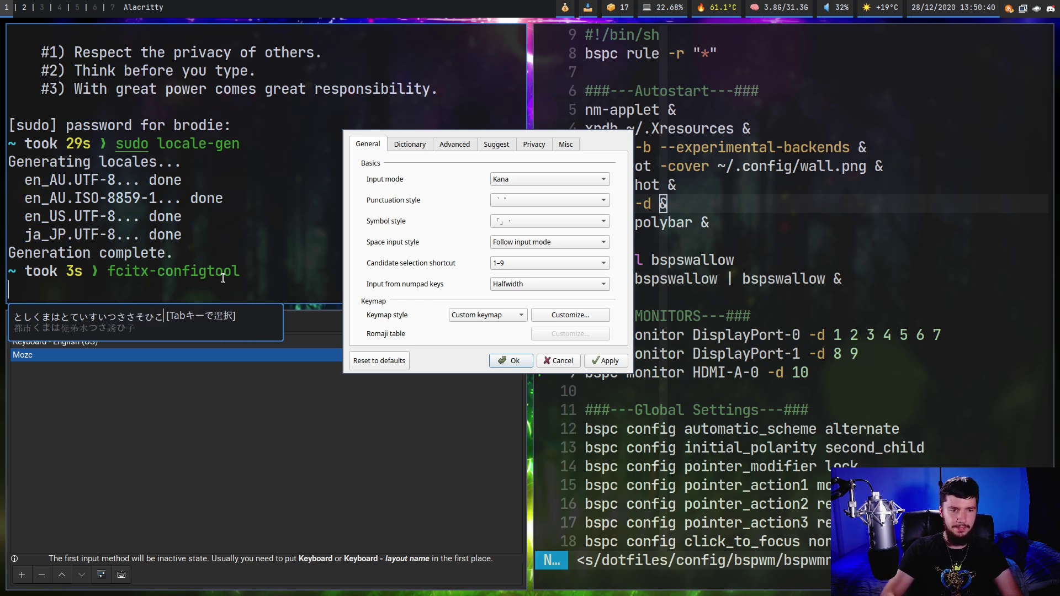
key("BackSpace")
key("BackSpace")
key("BackSpace")
key("BackSpace")
key("BackSpace")
key("BackSpace")
key("BackSpace")
key("BackSpace")
key("BackSpace")
key("BackSpace")
key("BackSpace")
key("BackSpace")
key("BackSpace")
key("BackSpace")
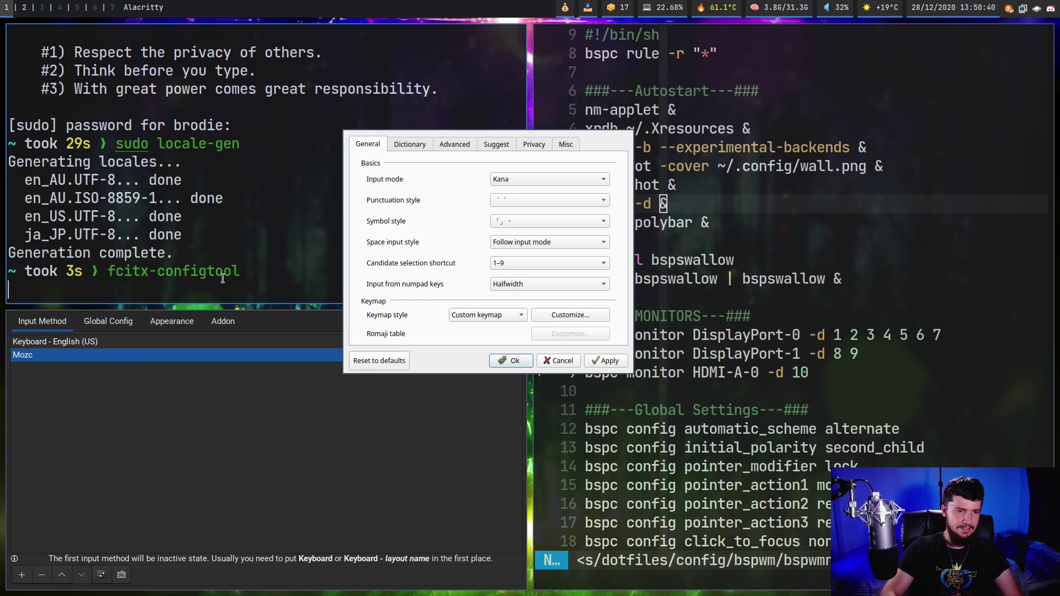
- Set Mozc's input mode to Romaji, apply it, and test it by entering hitori in the terminal with Mozc active
left_click(571, 181)
left_click(555, 171)
left_click(594, 362)
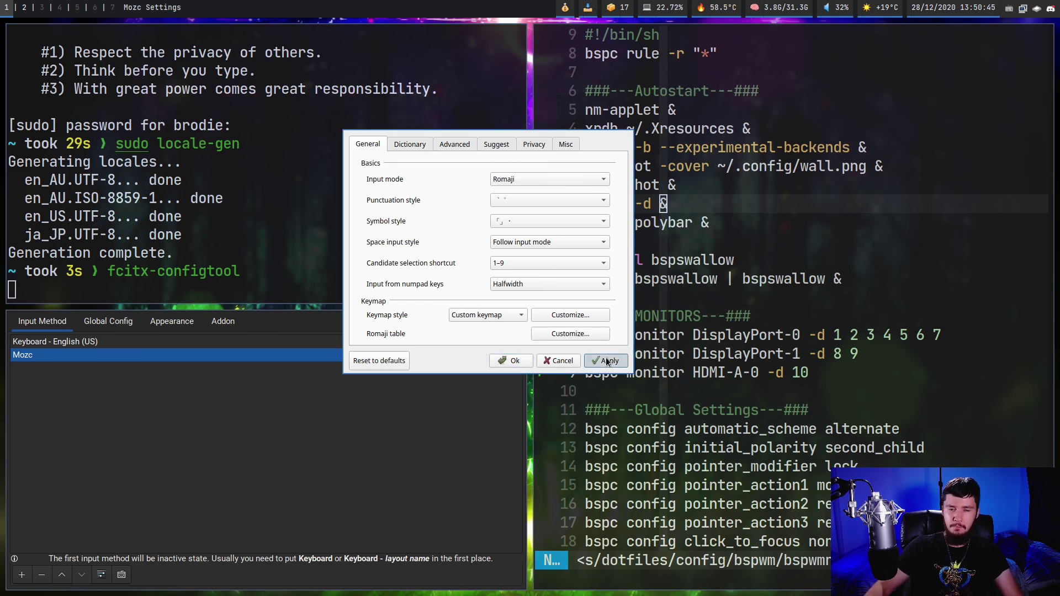
type("i")
key("BackSpace")
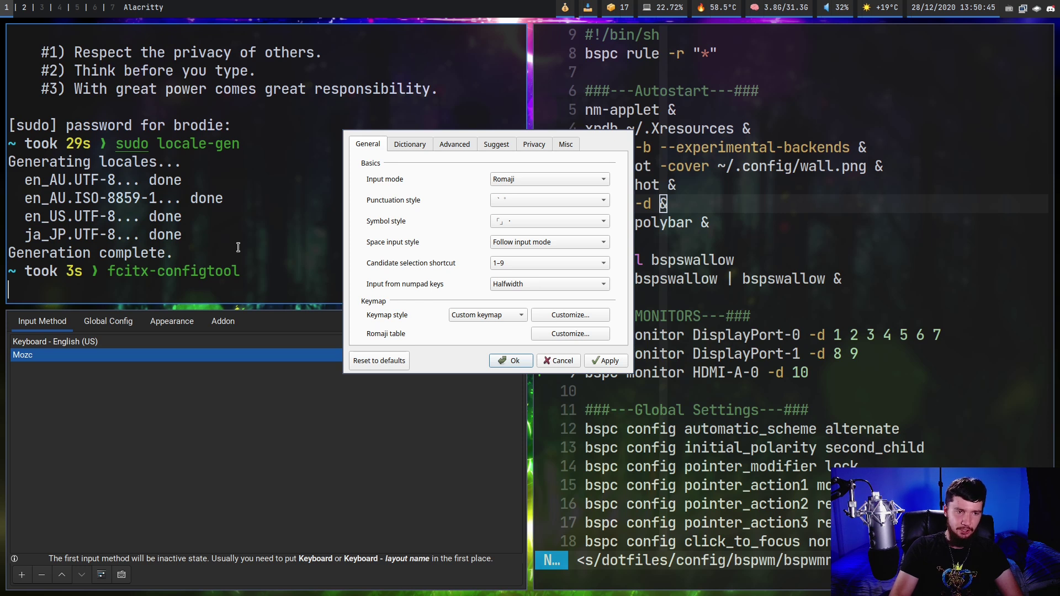
key("ctrl+space")
type("hitori")
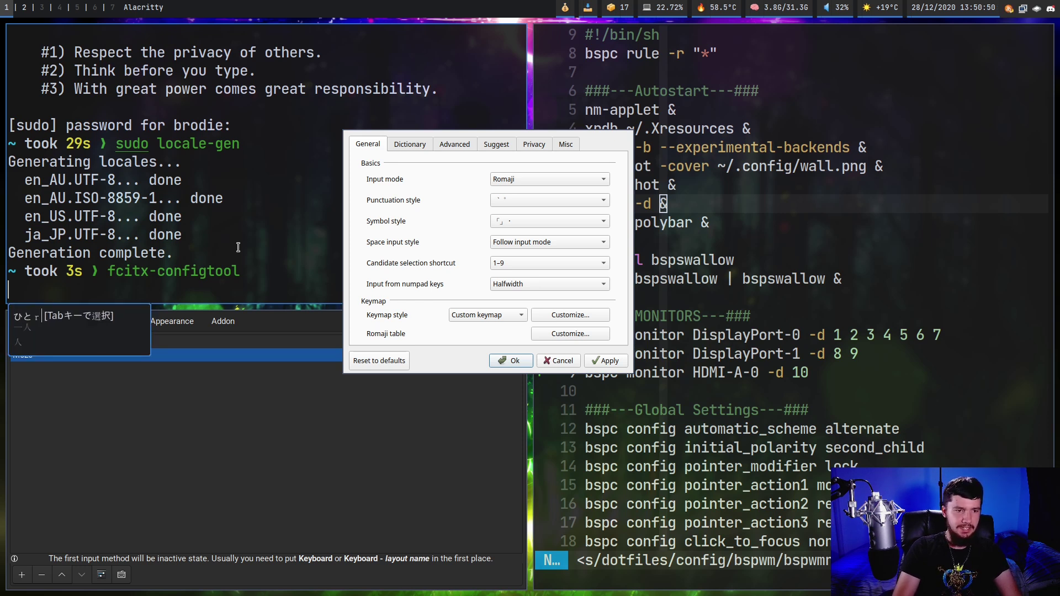